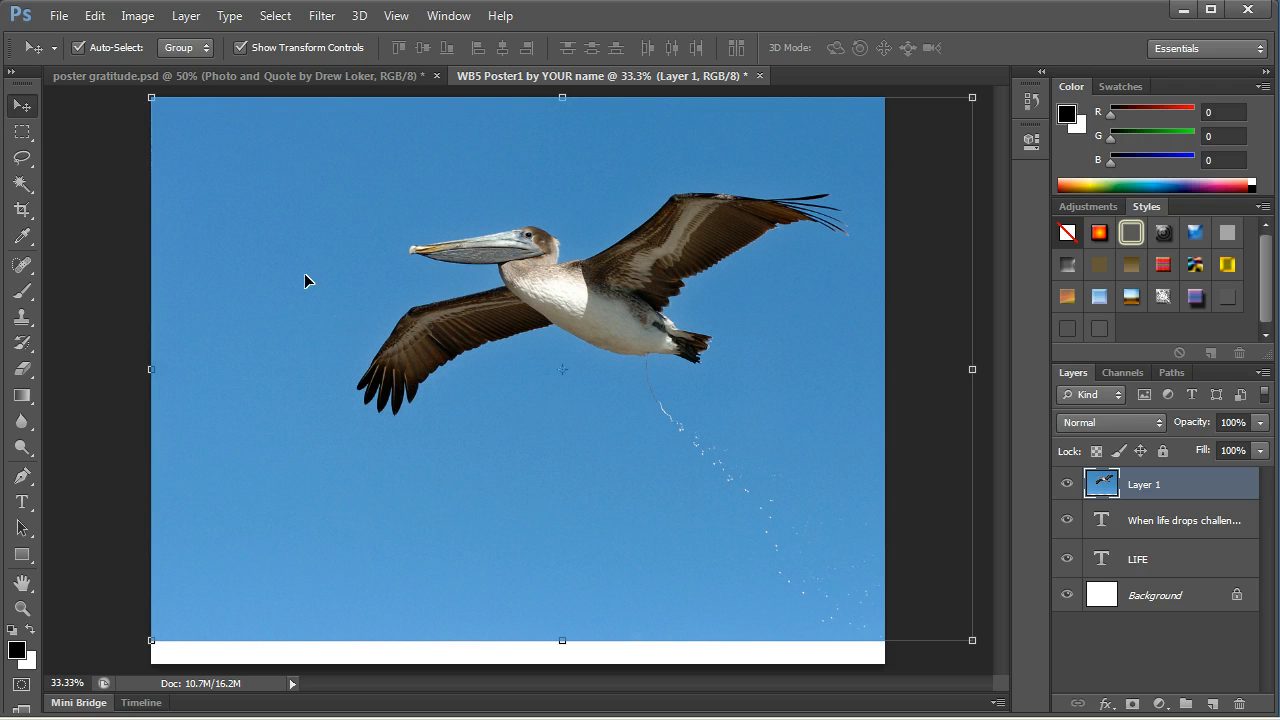
# Step: Move the pelican photo around the page to uncover the poster text beneath it
pyautogui.moveTo(352, 272); pyautogui.dragTo(540, 388)
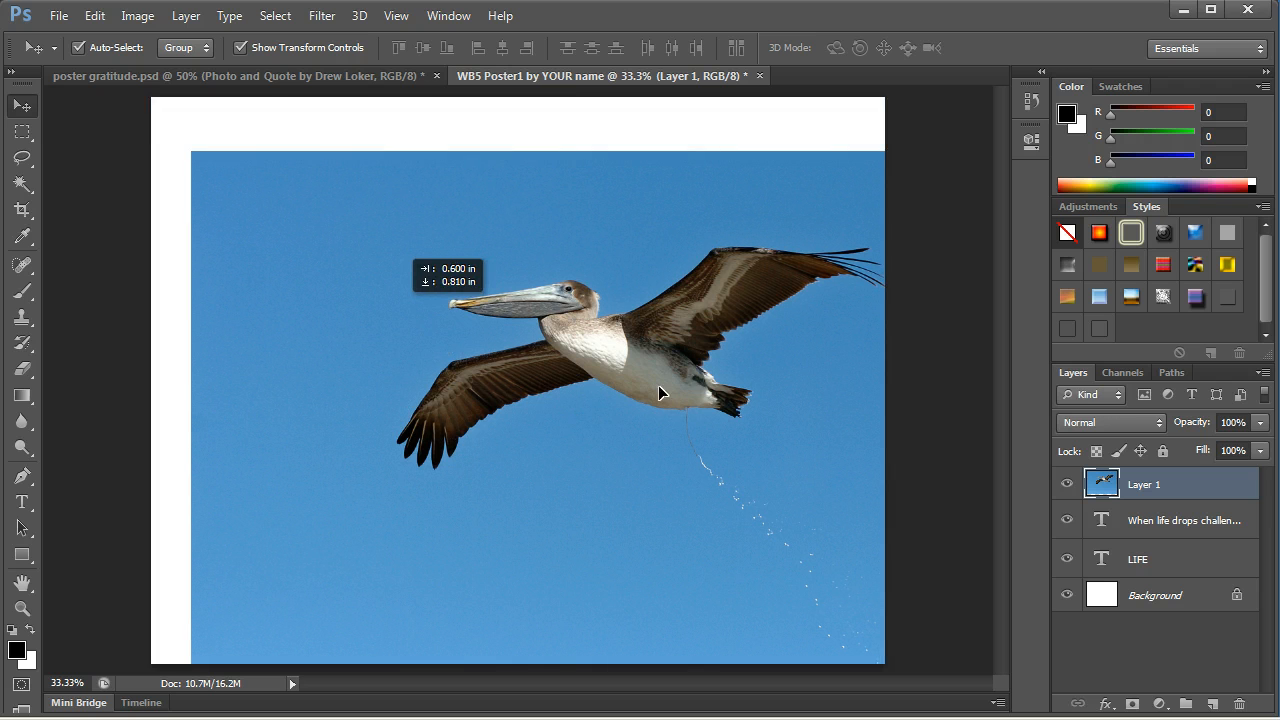
pyautogui.moveTo(658, 385); pyautogui.dragTo(773, 284)
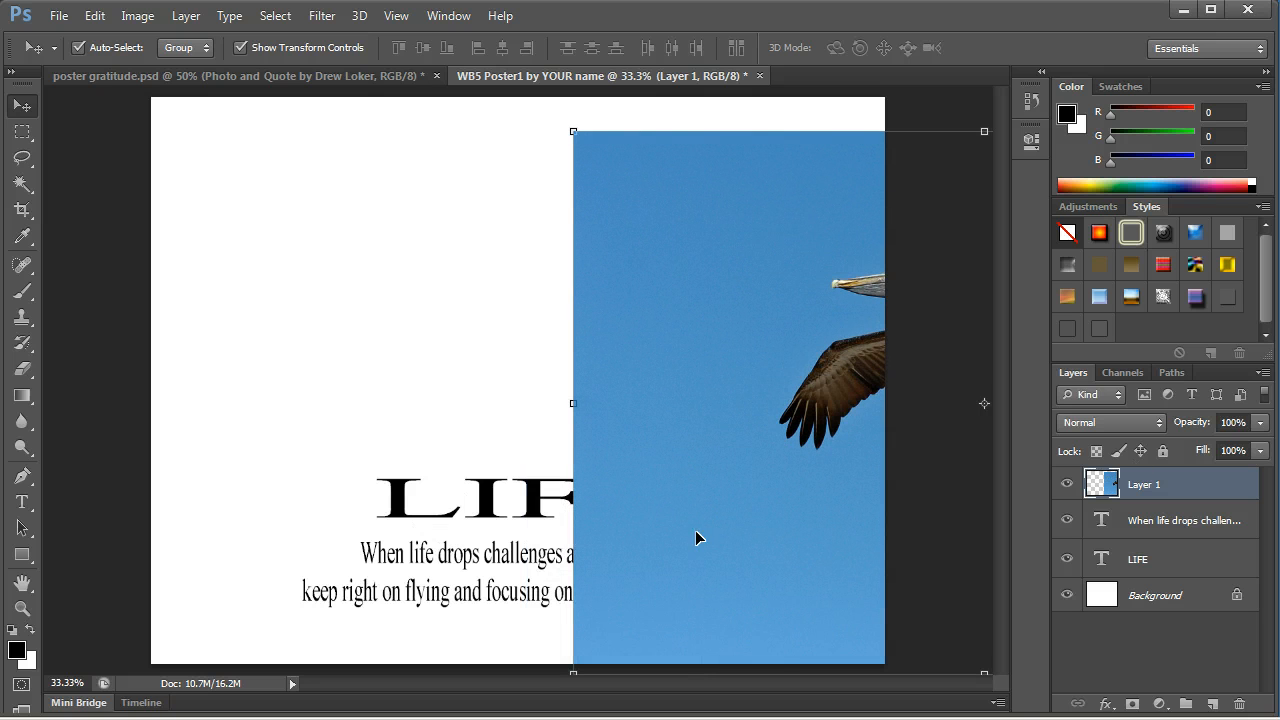
pyautogui.moveTo(695, 530); pyautogui.dragTo(757, 518)
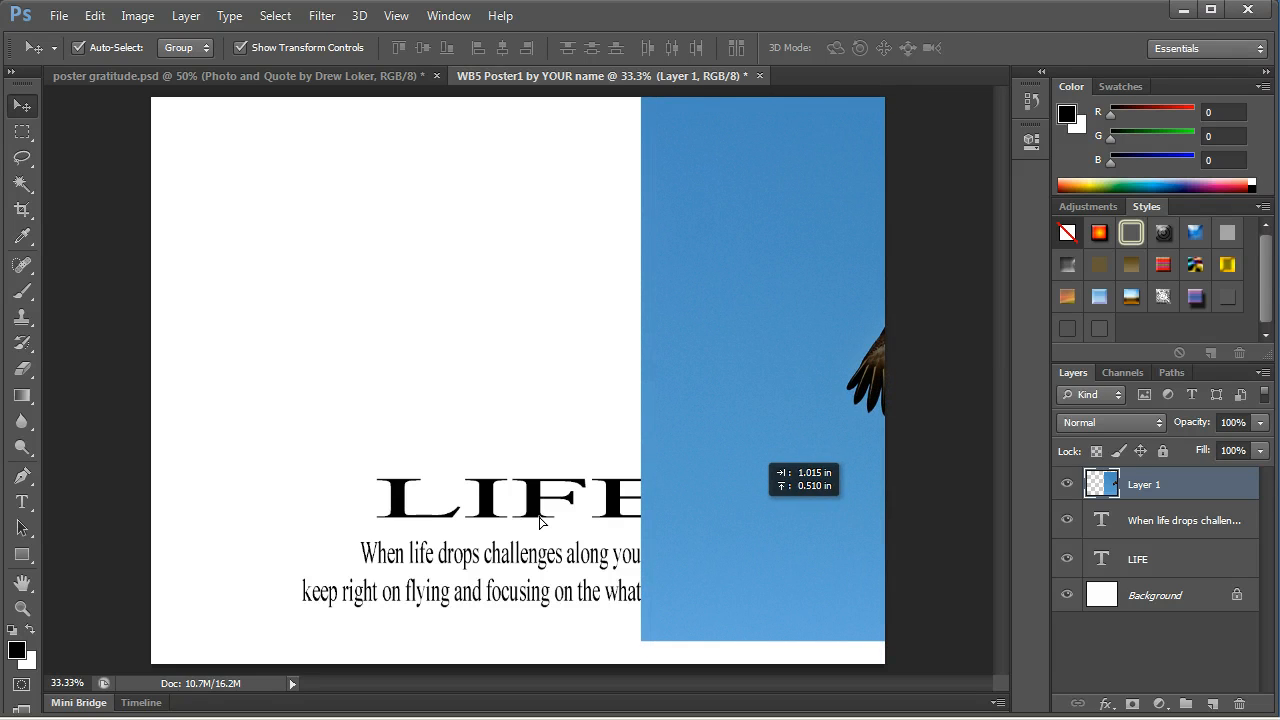
pyautogui.moveTo(448, 525); pyautogui.dragTo(346, 526)
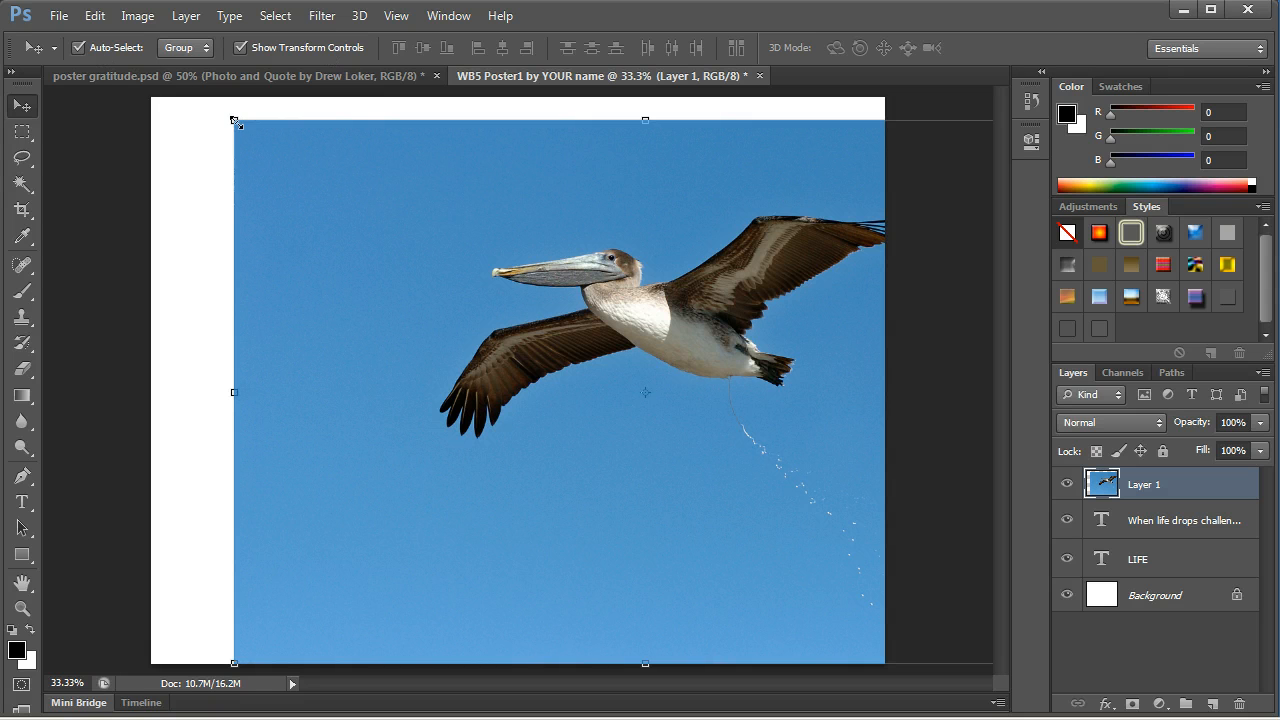
# Step: Scale the pelican photo down to about 65%, roughly 7.98 by 5.29 in, and move it fully onto the page
pyautogui.moveTo(235, 120); pyautogui.dragTo(523, 311)
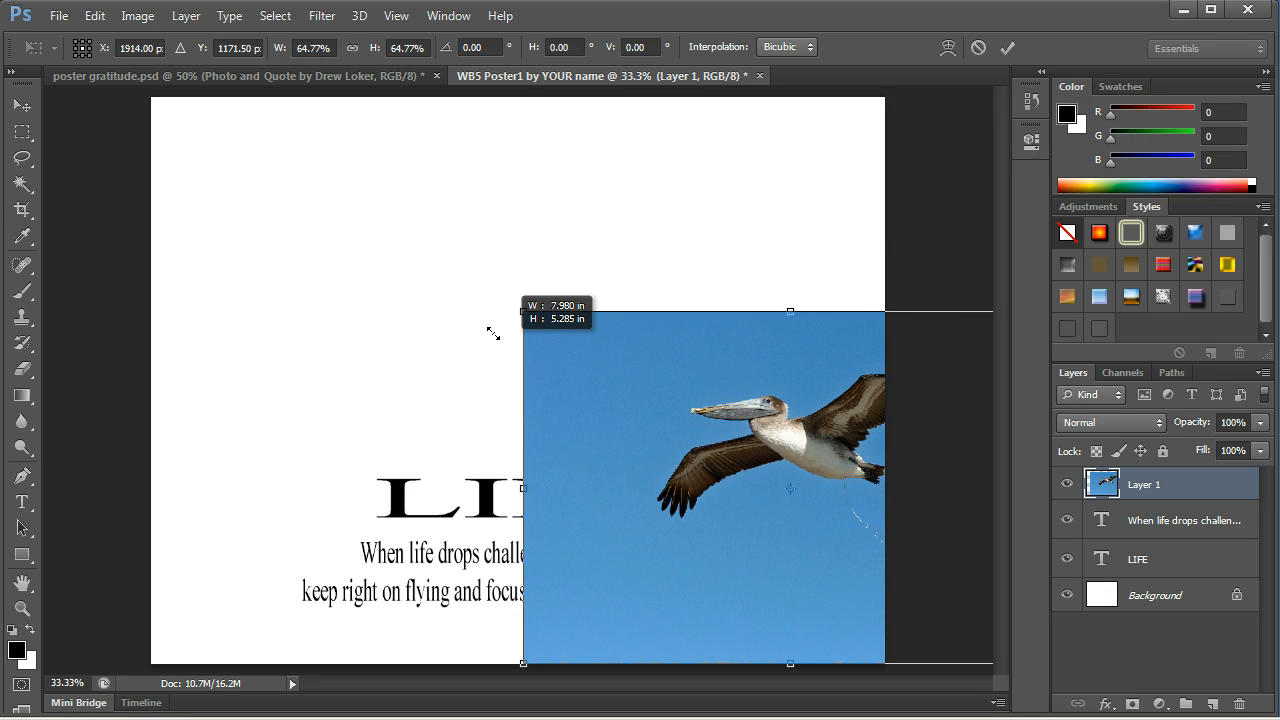
pyautogui.moveTo(505, 345); pyautogui.dragTo(505, 345)
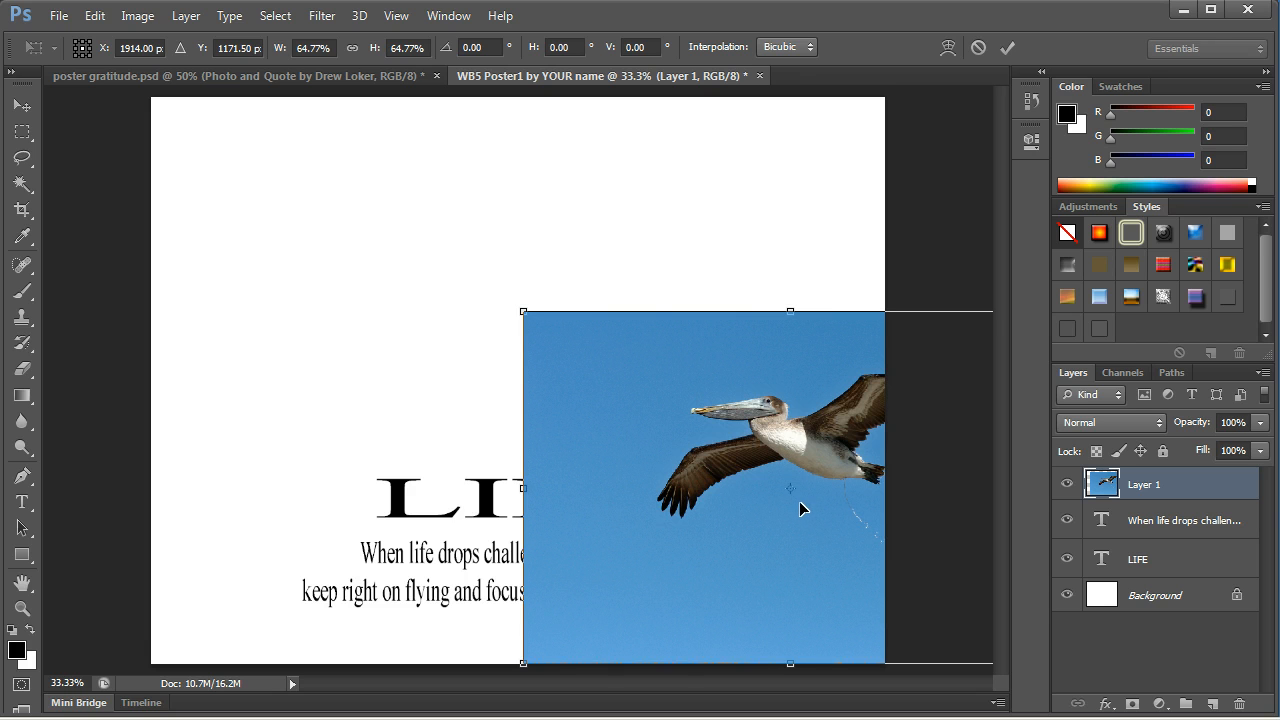
pyautogui.moveTo(799, 501); pyautogui.dragTo(577, 427)
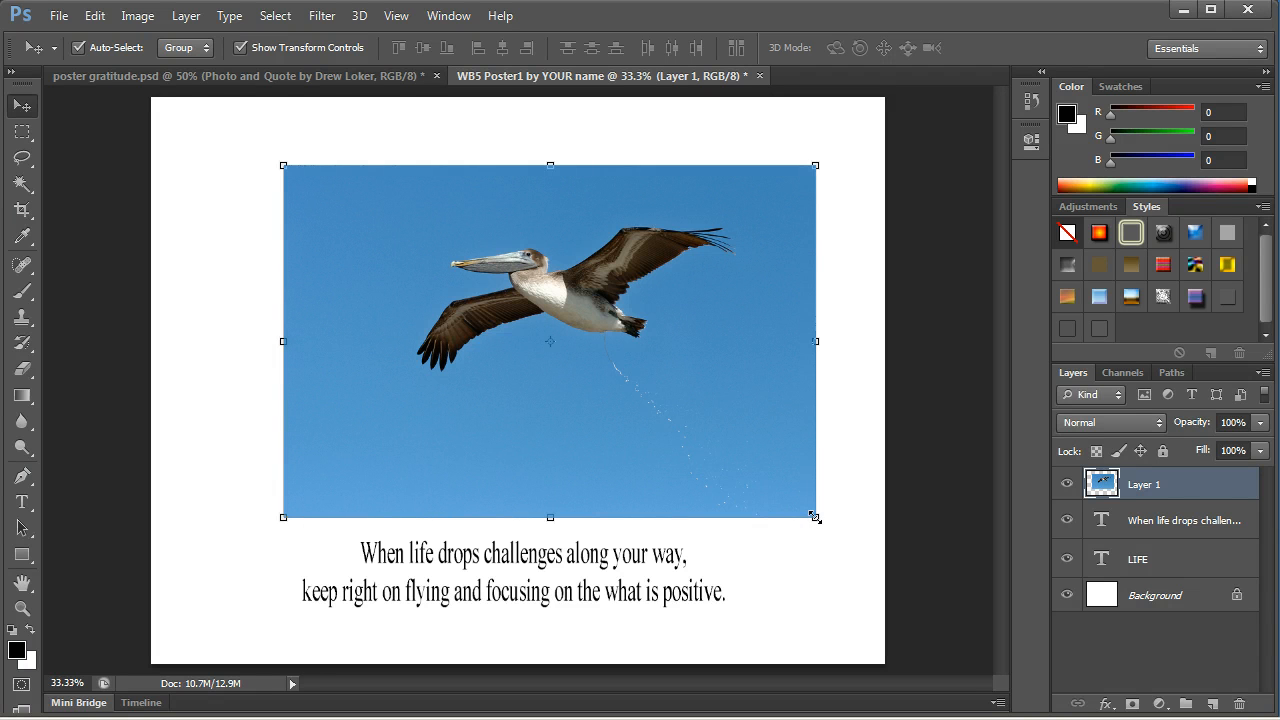
# Step: Scale the pelican photo down to about 82% of its size, centre it above the LIFE title and apply the transform
pyautogui.moveTo(815, 517); pyautogui.dragTo(706, 466)
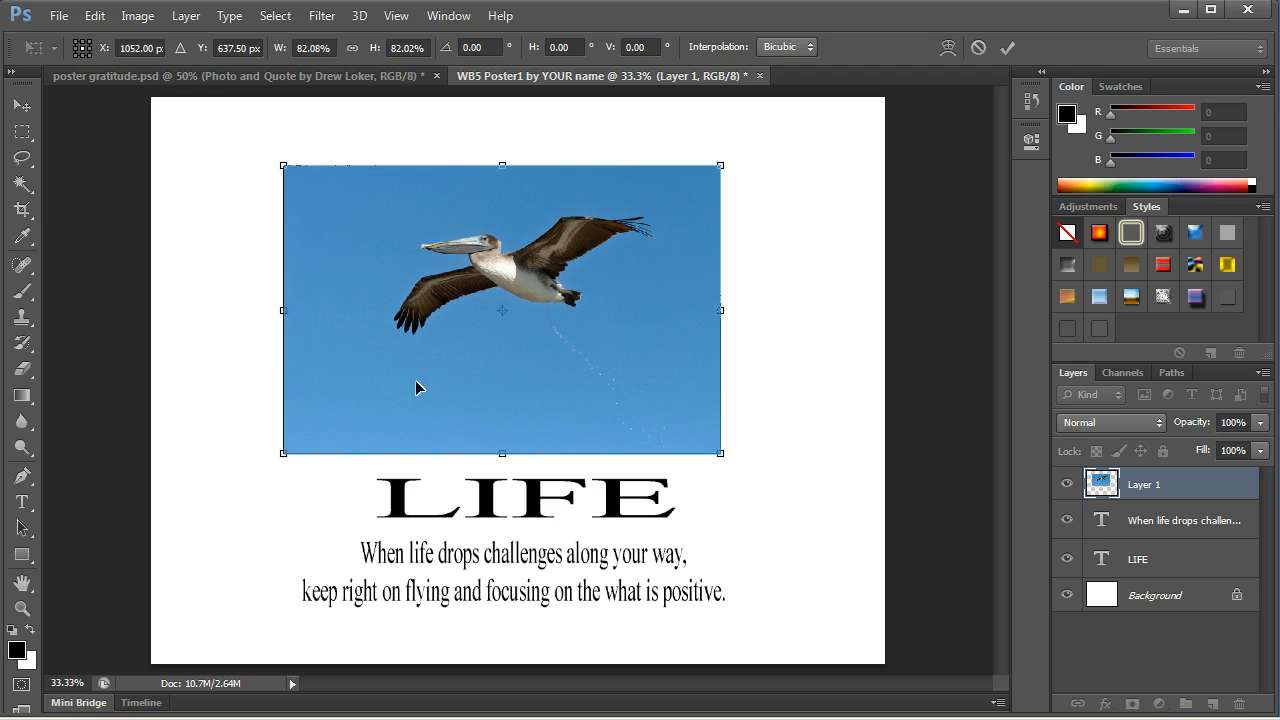
pyautogui.moveTo(402, 409)
pyautogui.mouseDown()
pyautogui.moveTo(421, 406)
pyautogui.moveTo(402, 409)
pyautogui.mouseUp()
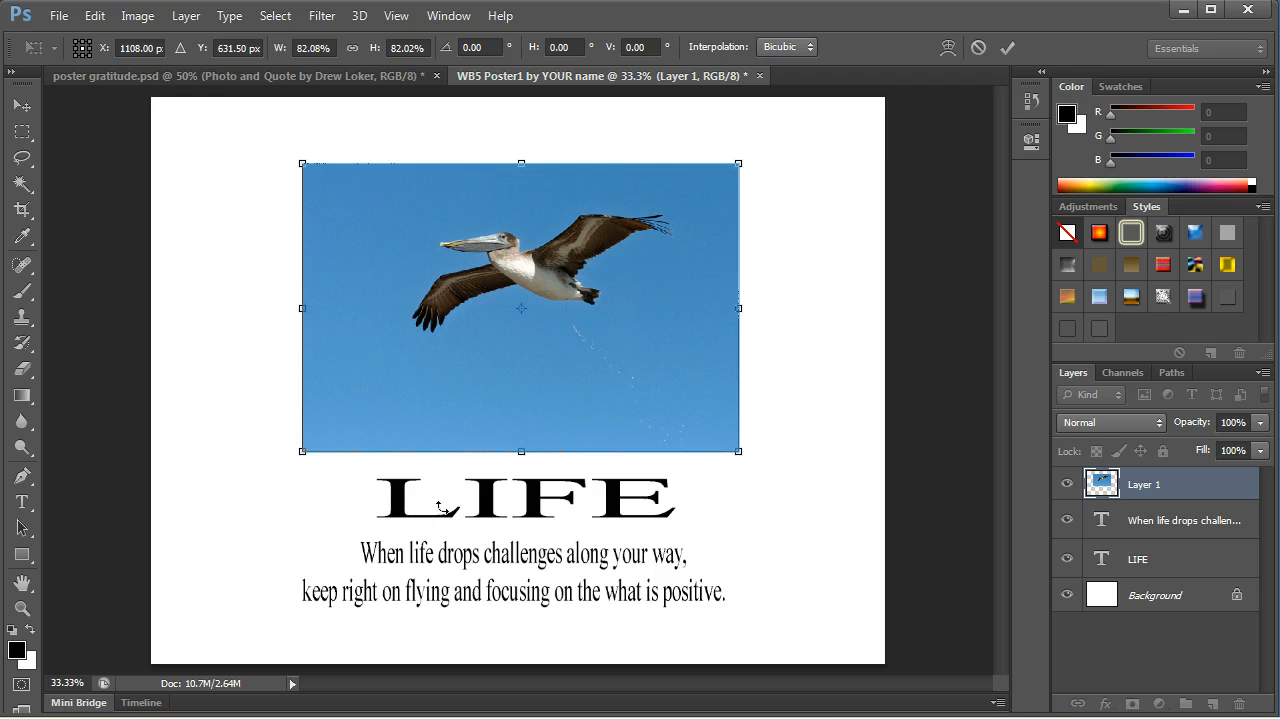
pyautogui.moveTo(432, 377); pyautogui.dragTo(438, 378)
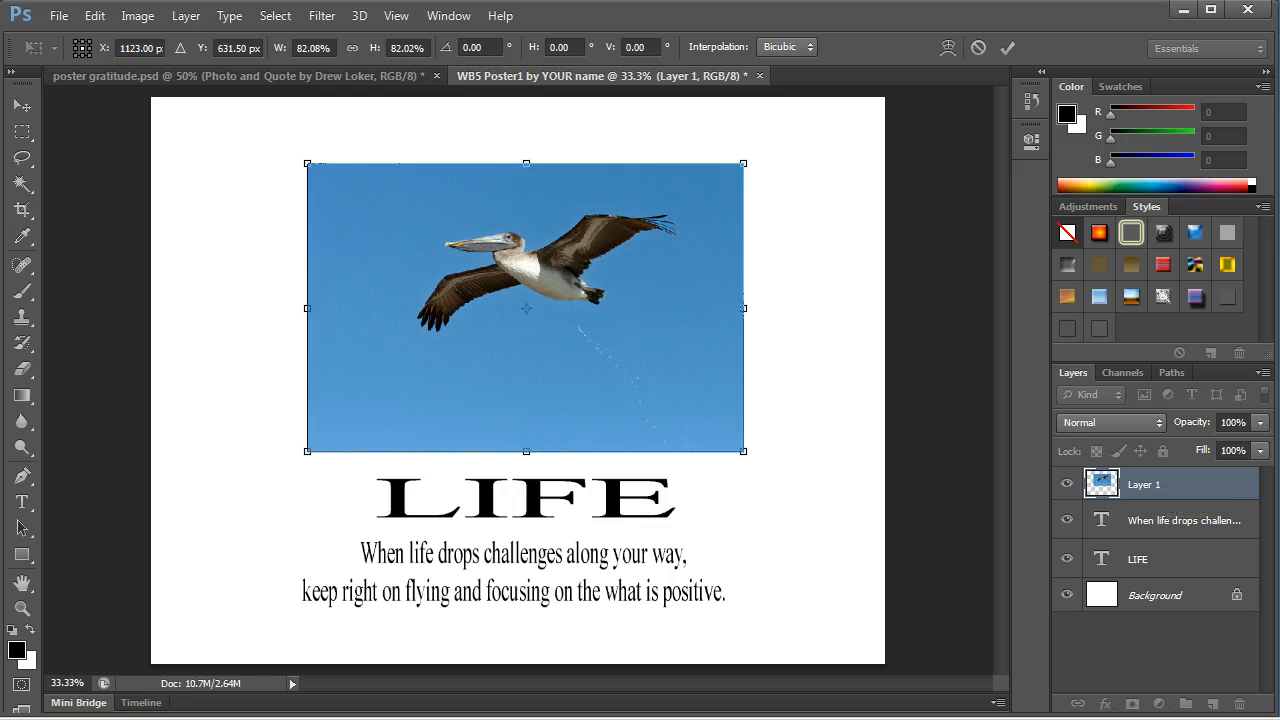
pyautogui.click(1008, 48)
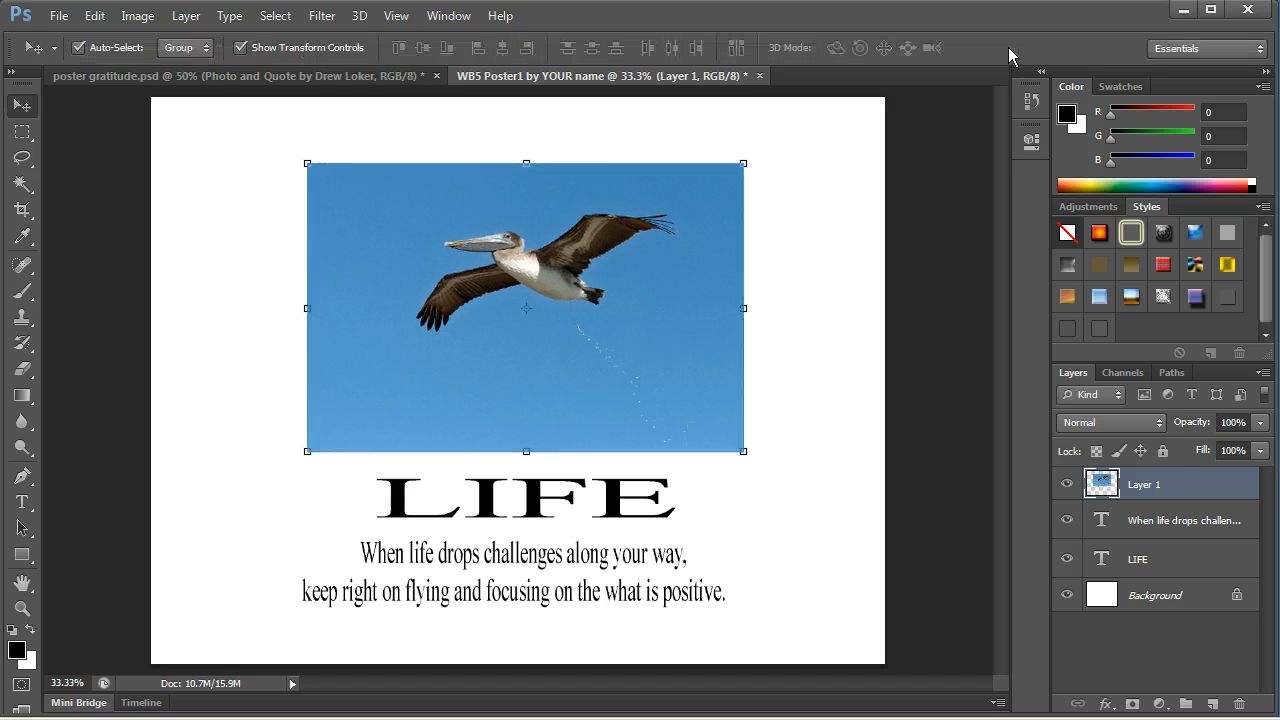
# Step: Open the layer style settings for the pelican photo's layer and enable the Stroke effect
pyautogui.rightClick(1163, 484)
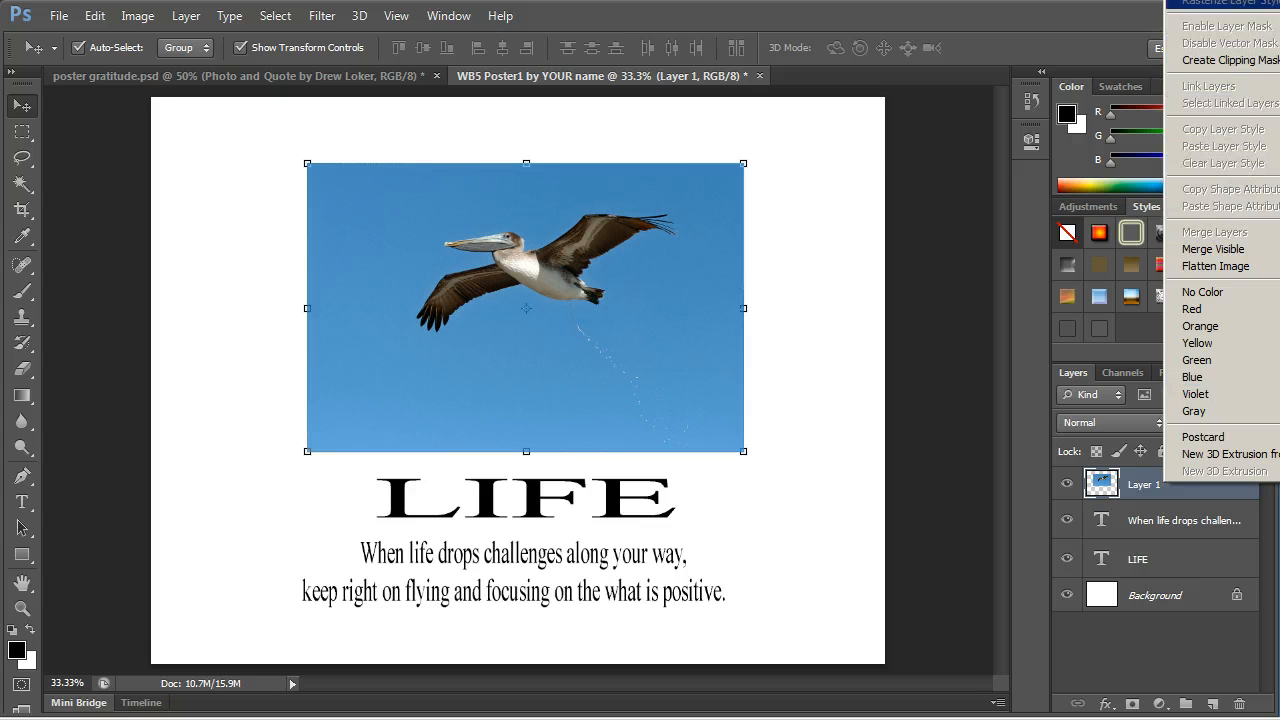
pyautogui.click(1222, 0)
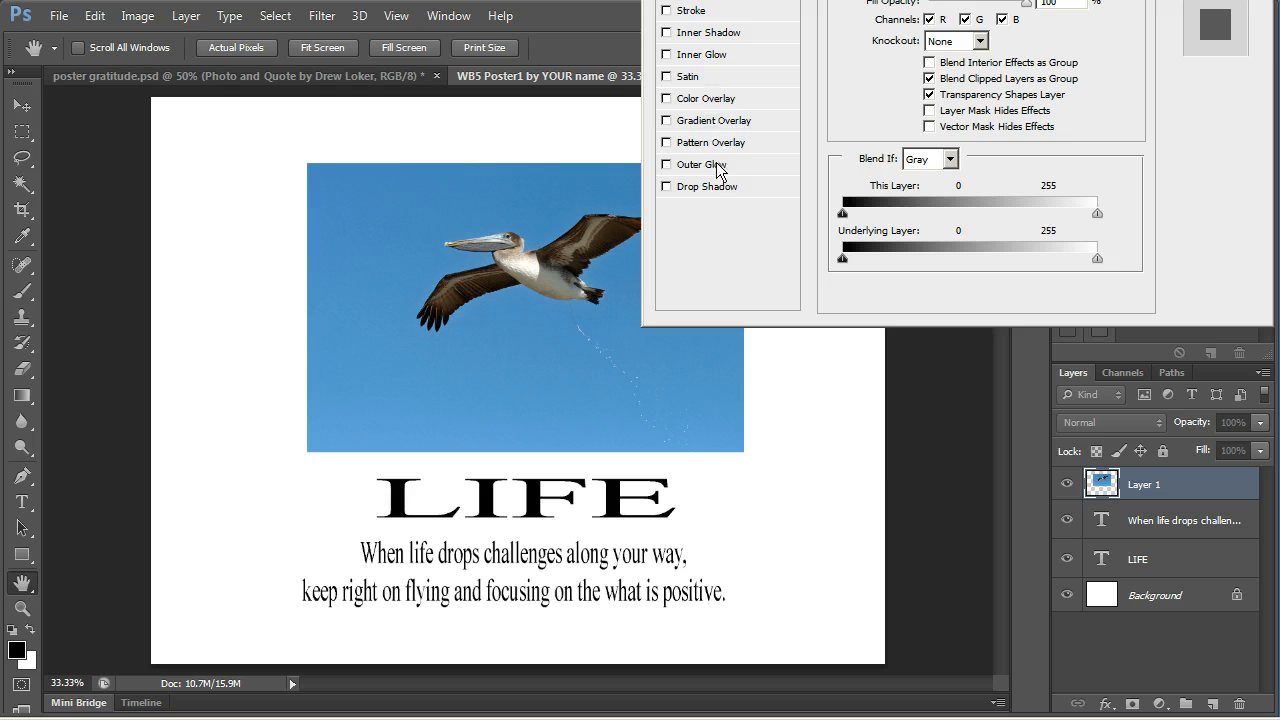
pyautogui.moveTo(844, 0); pyautogui.dragTo(547, 80)
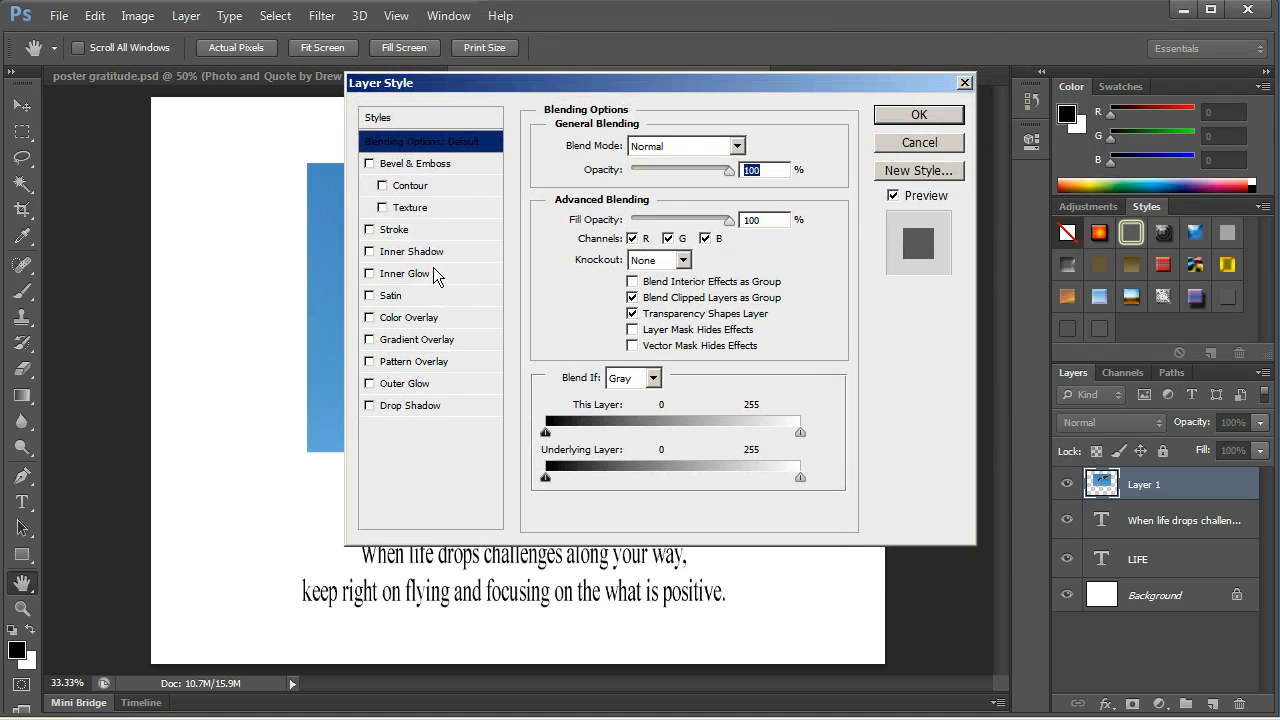
pyautogui.click(391, 231)
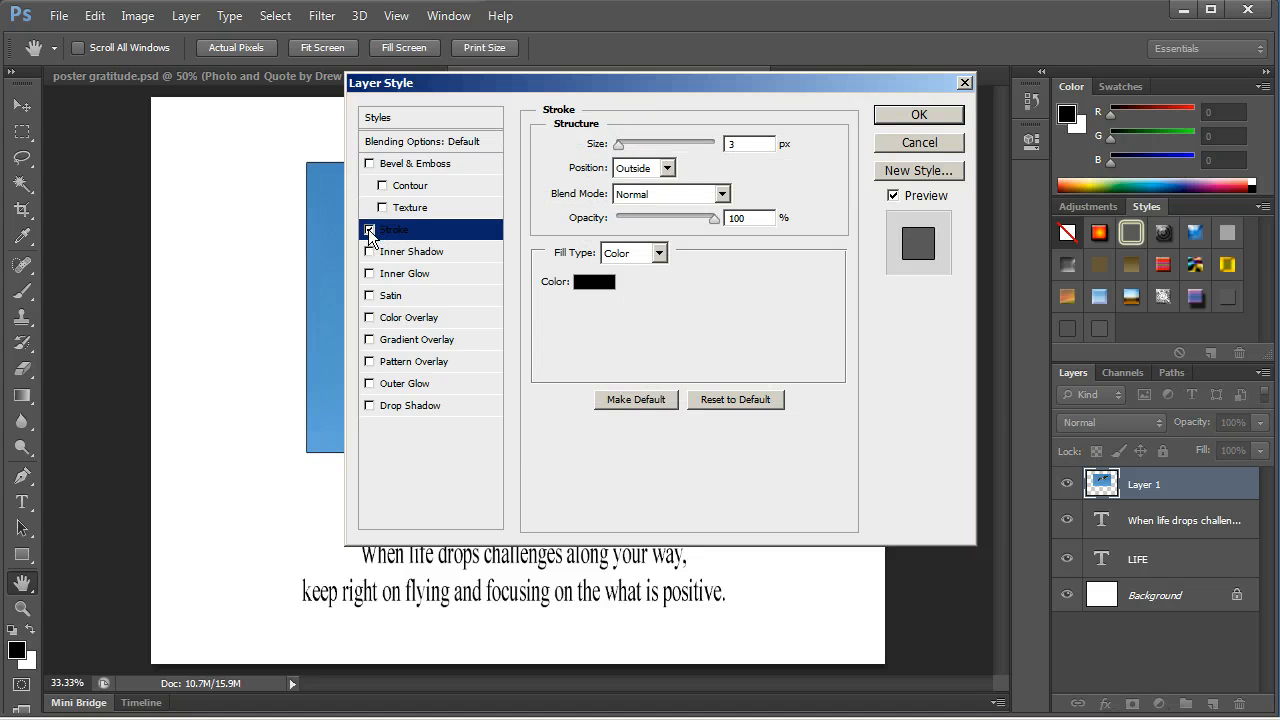
pyautogui.click(369, 231)
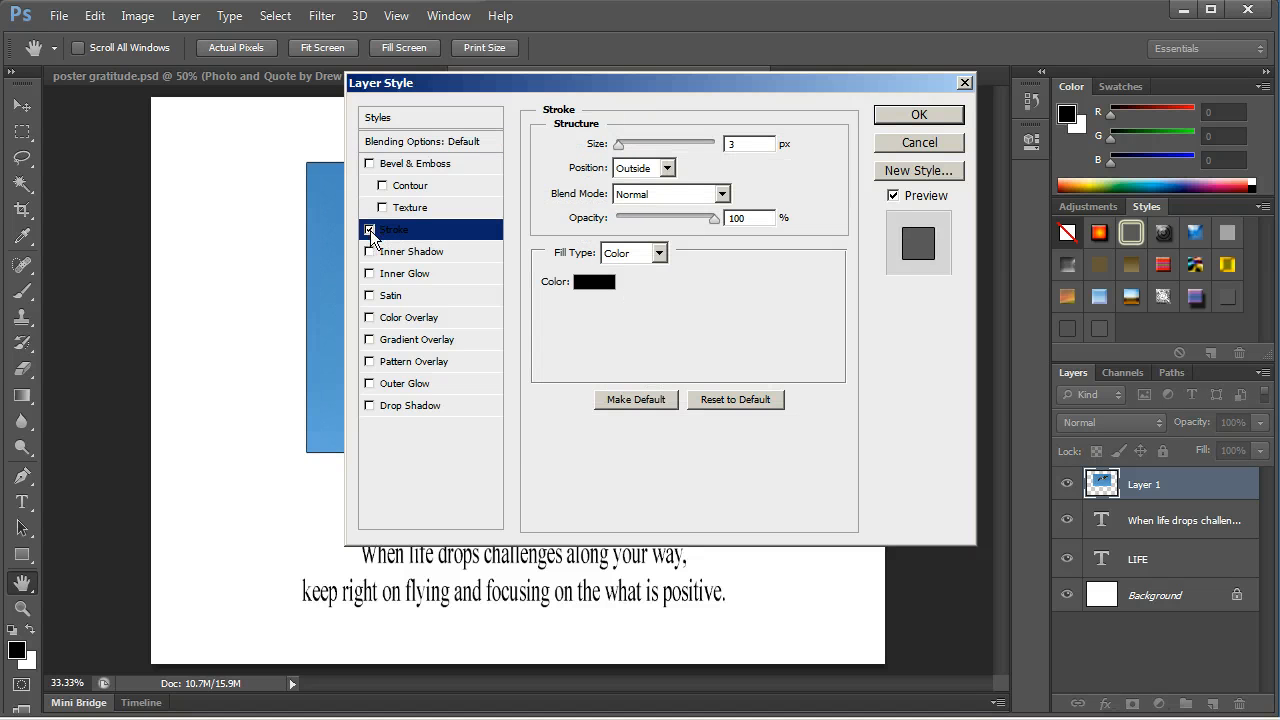
# Step: Turn the stroke effect off and on again to compare the photo, and return to the stroke settings
pyautogui.click(410, 142)
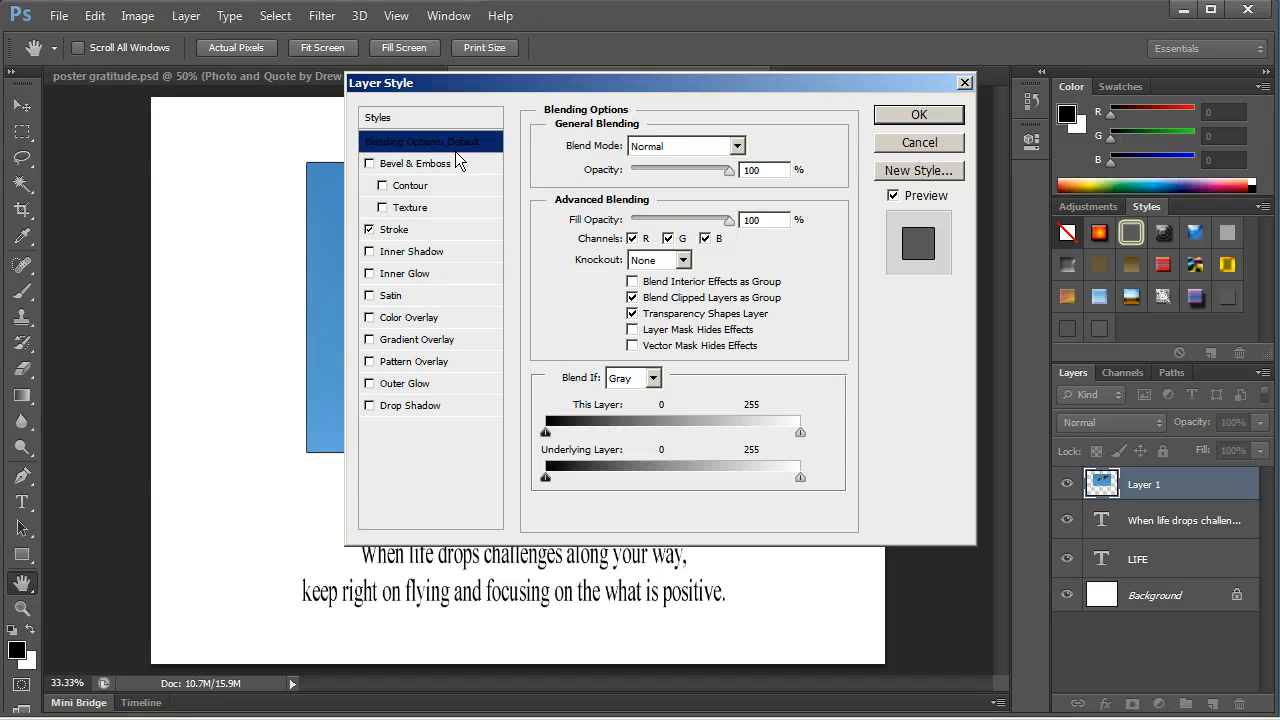
pyautogui.click(369, 230)
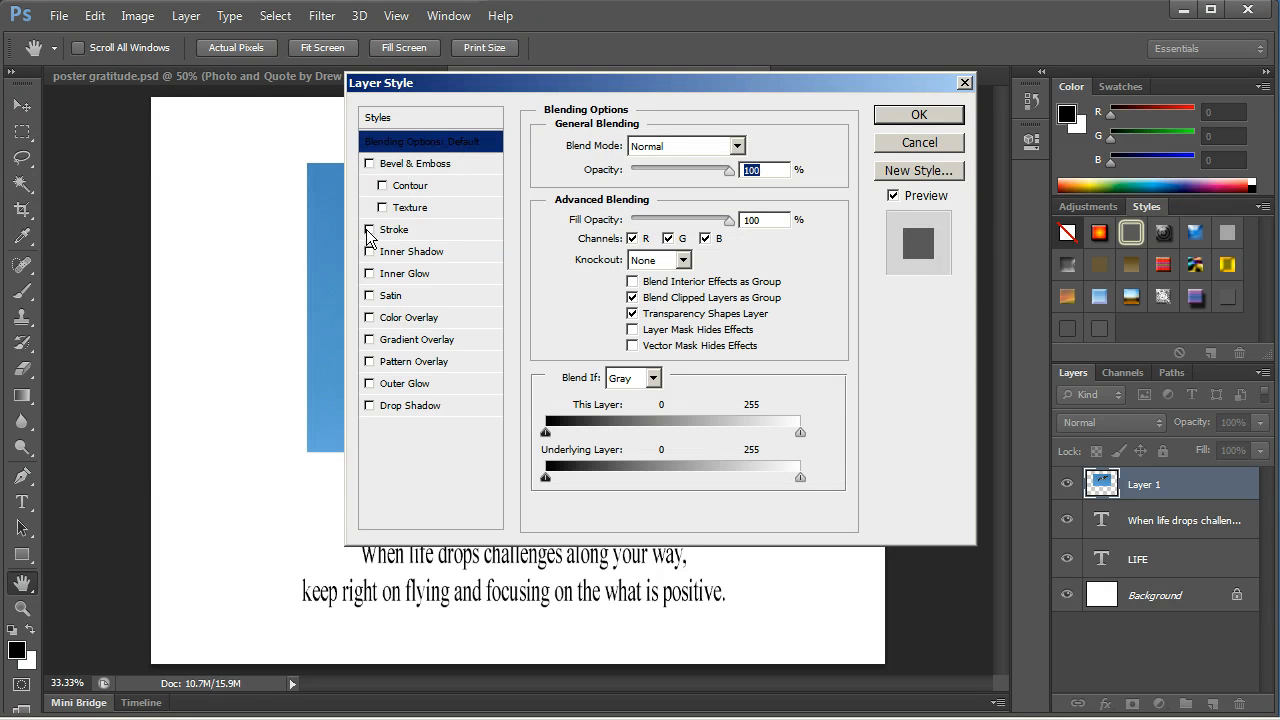
pyautogui.click(369, 230)
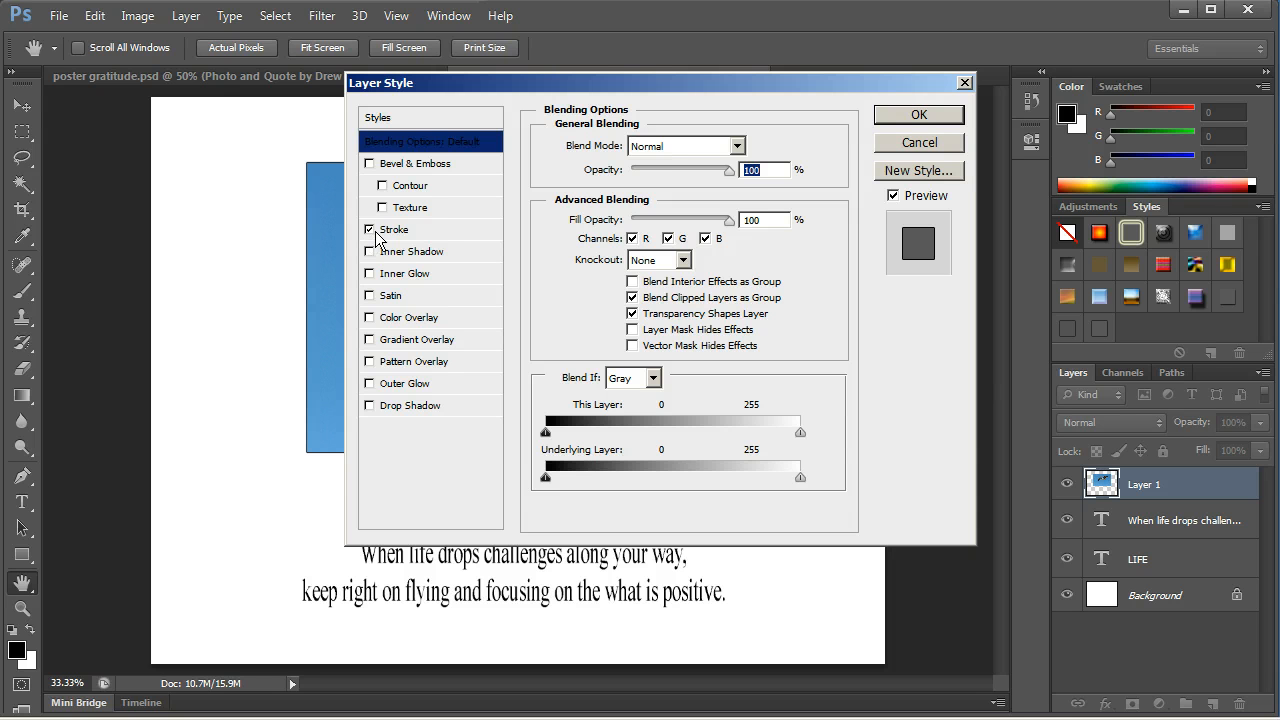
pyautogui.click(401, 232)
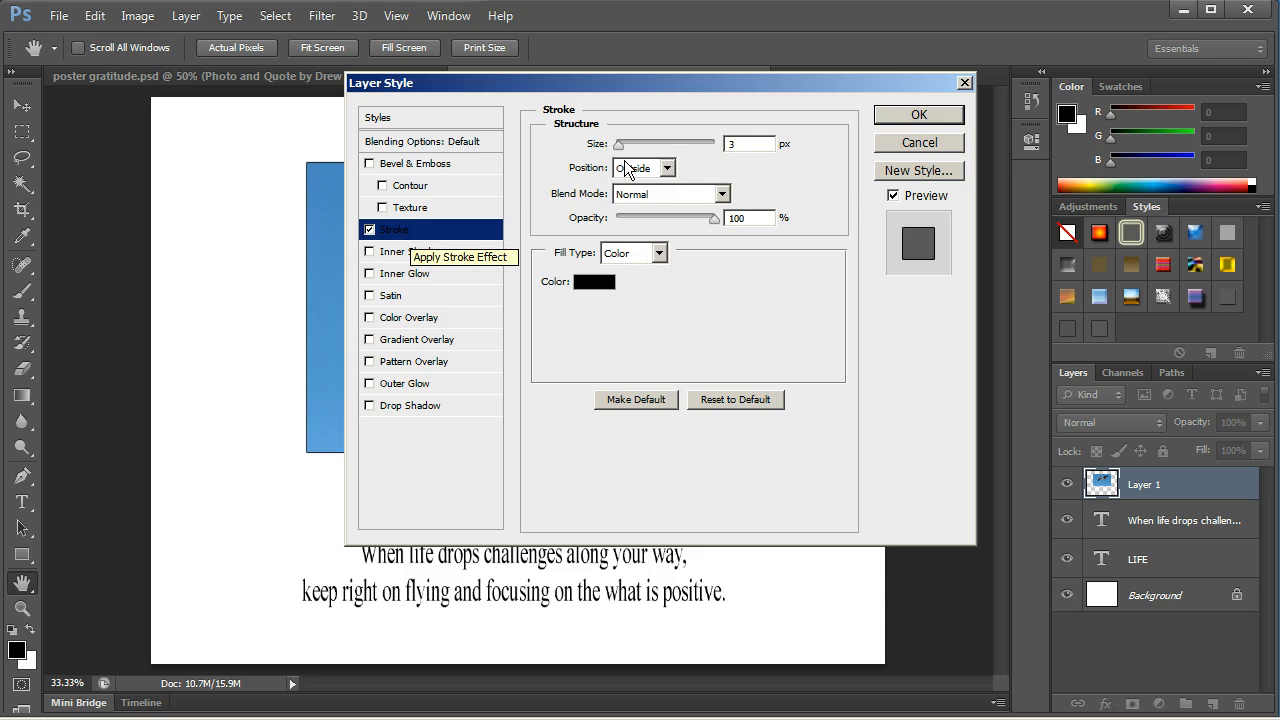
# Step: Set the photo's stroke size to 24 px
pyautogui.moveTo(612, 96); pyautogui.dragTo(660, 103)
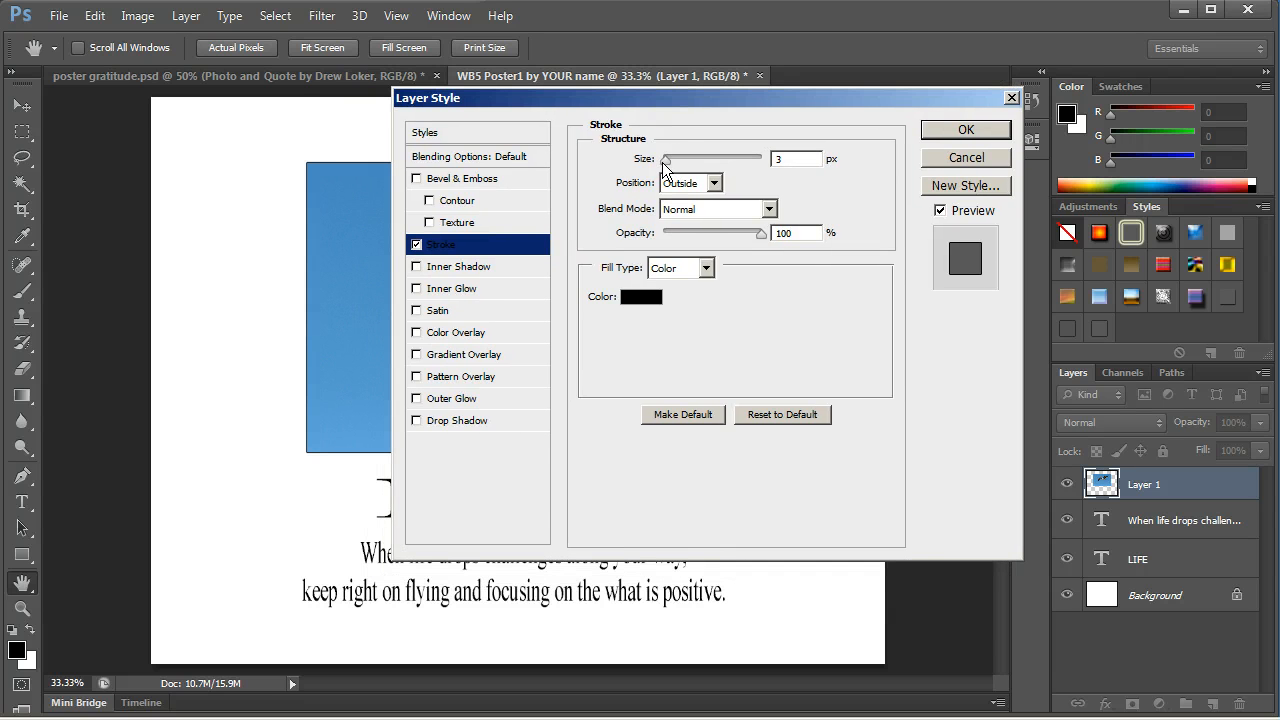
pyautogui.moveTo(665, 161); pyautogui.dragTo(689, 161)
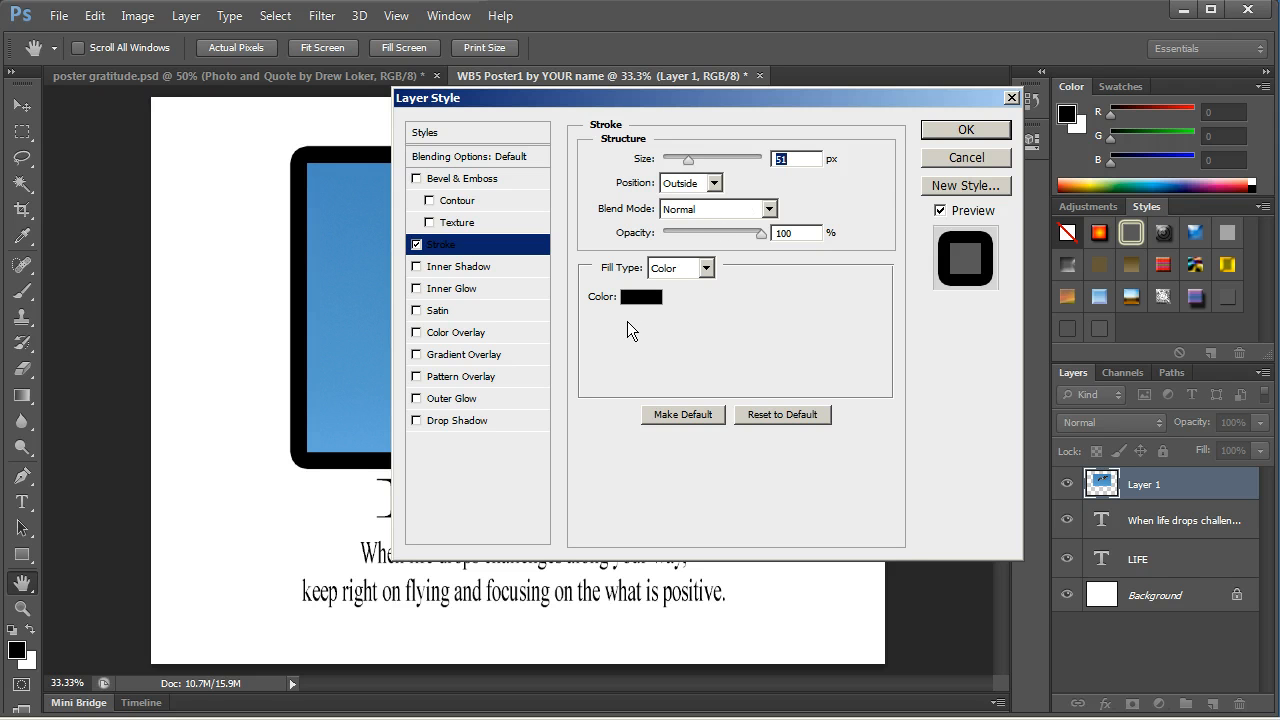
pyautogui.moveTo(688, 163); pyautogui.dragTo(678, 162)
# Step: Try a blue stroke colour sampled from the photo's sky and a green one (54c559)
pyautogui.click(638, 297)
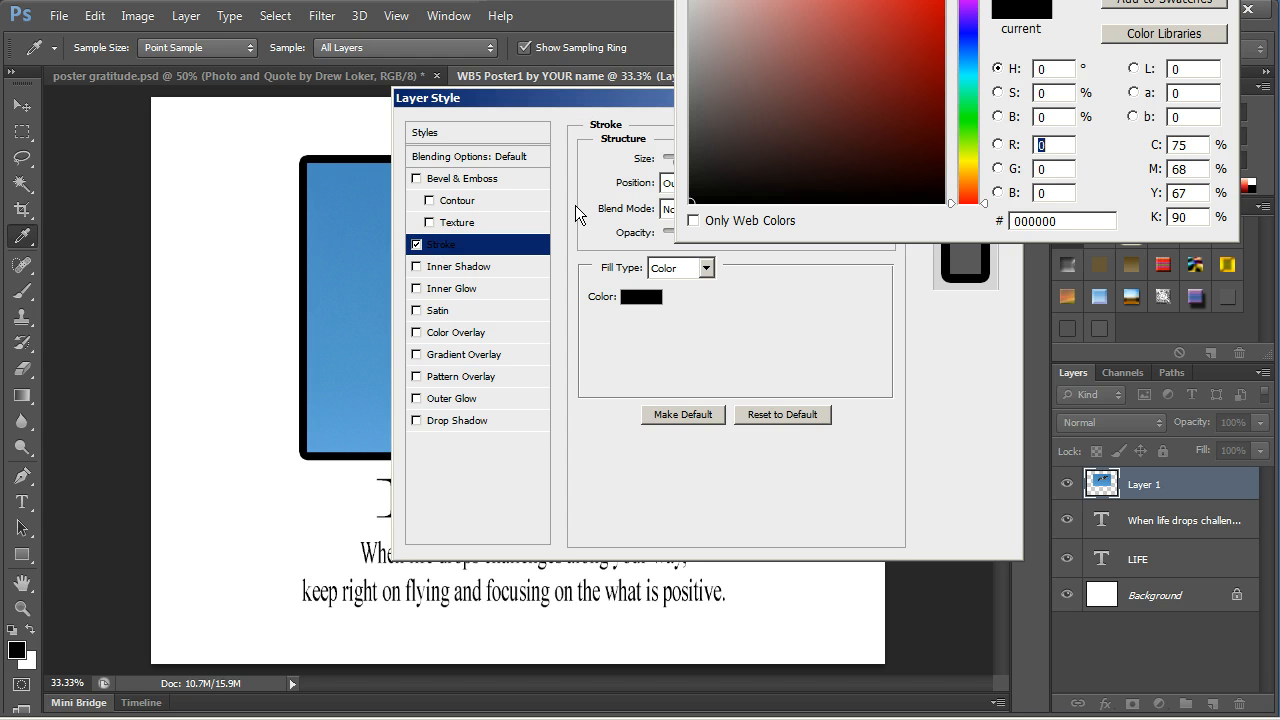
pyautogui.click(345, 233)
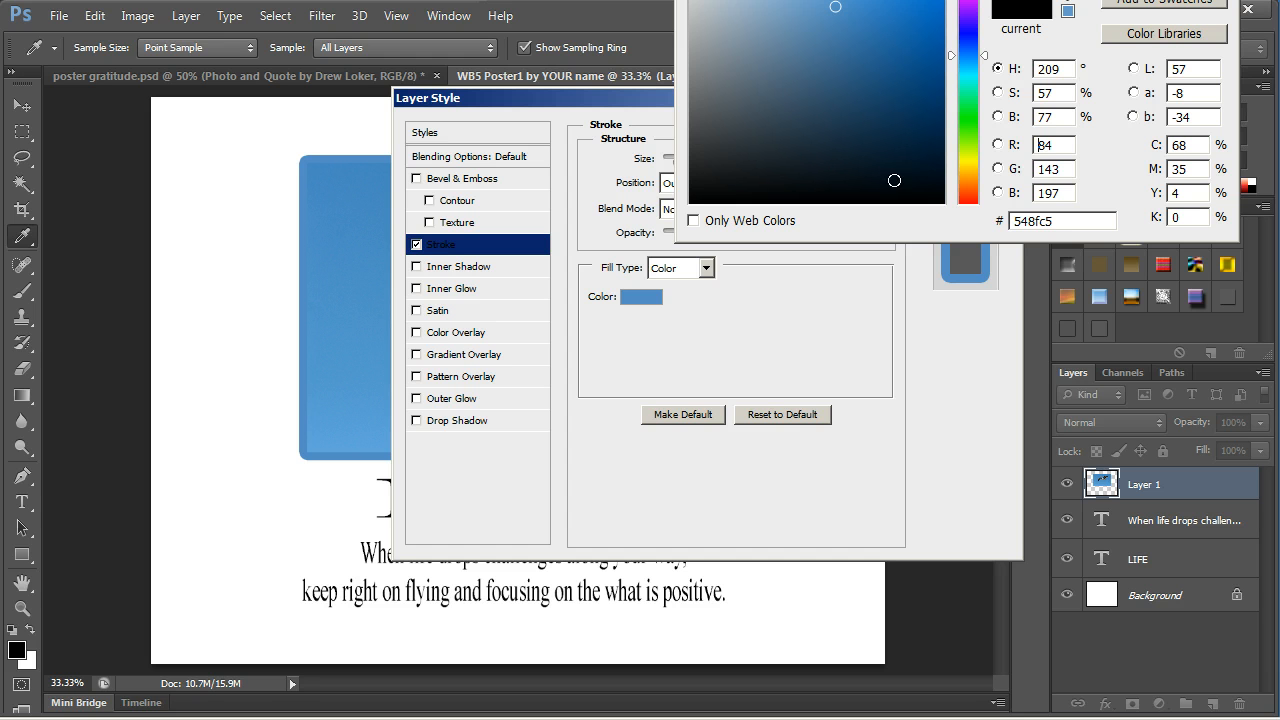
pyautogui.click(964, 188)
pyautogui.click(968, 116)
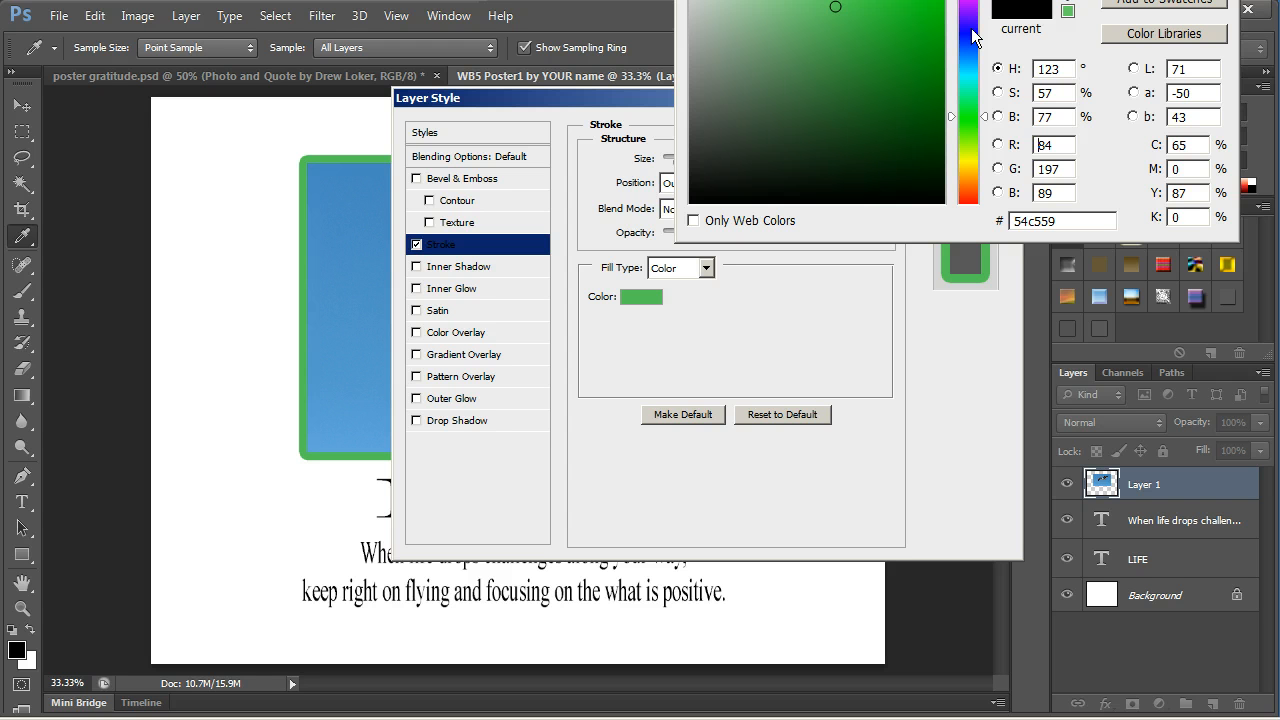
pyautogui.moveTo(997, 0); pyautogui.dragTo(741, 319)
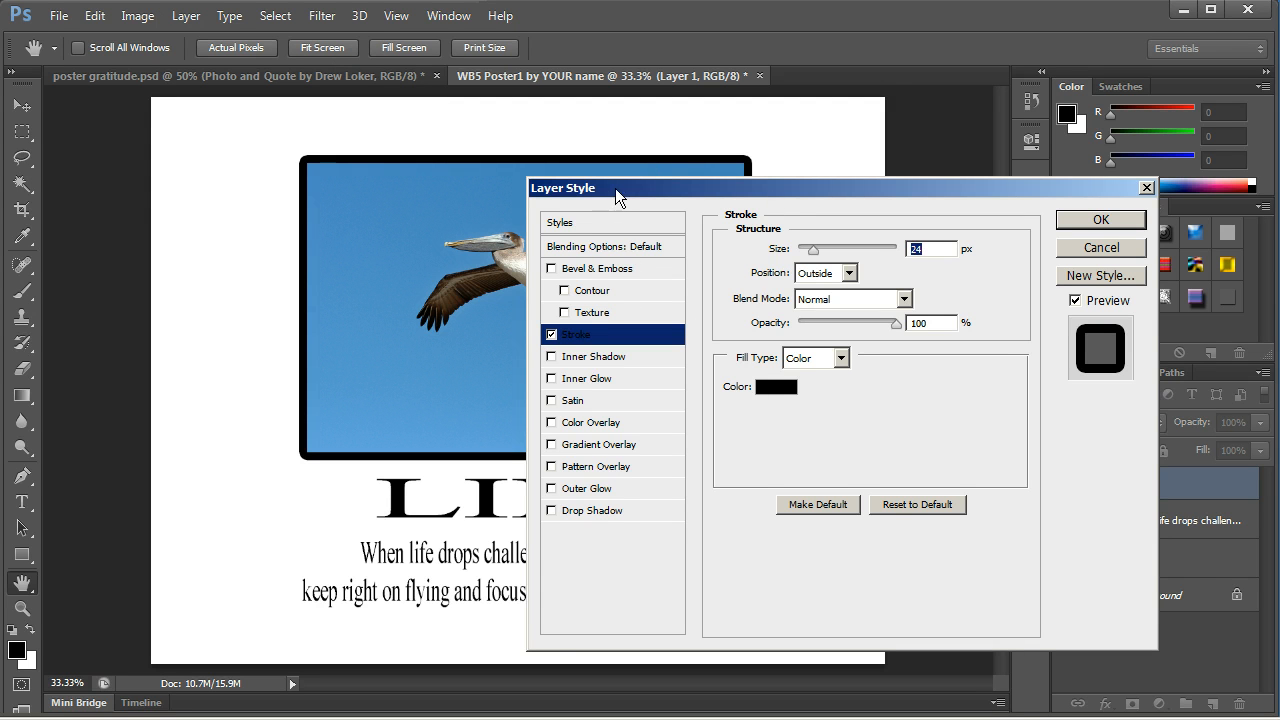
# Step: Open the stroke colour picker and arrange the dialogs so they leave most of the pelican visible
pyautogui.moveTo(615, 190); pyautogui.dragTo(664, 192)
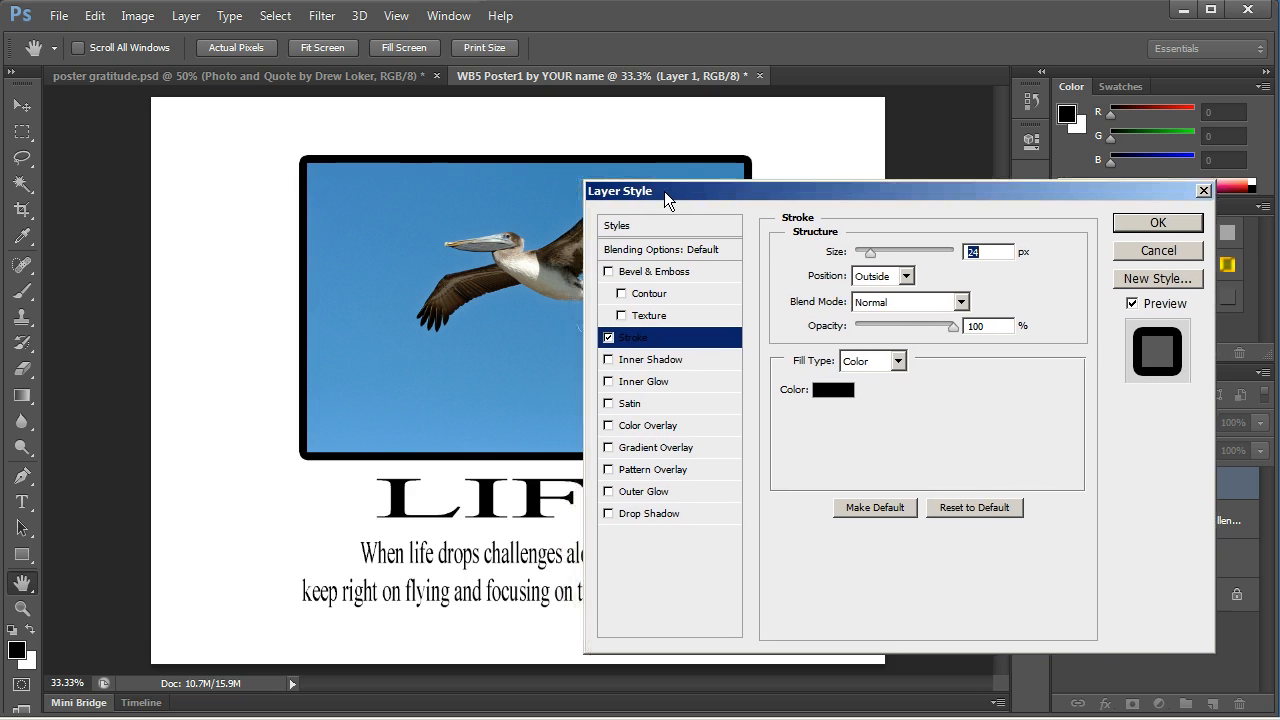
pyautogui.click(833, 389)
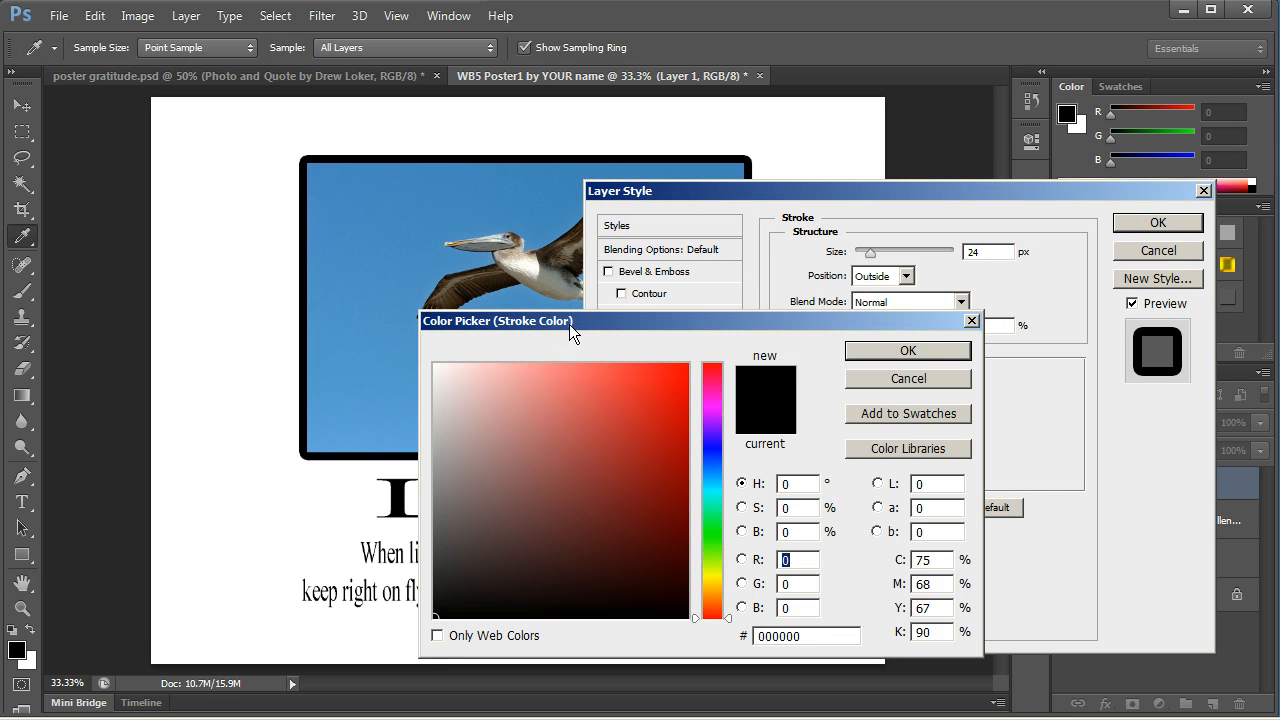
pyautogui.moveTo(569, 324); pyautogui.dragTo(722, 352)
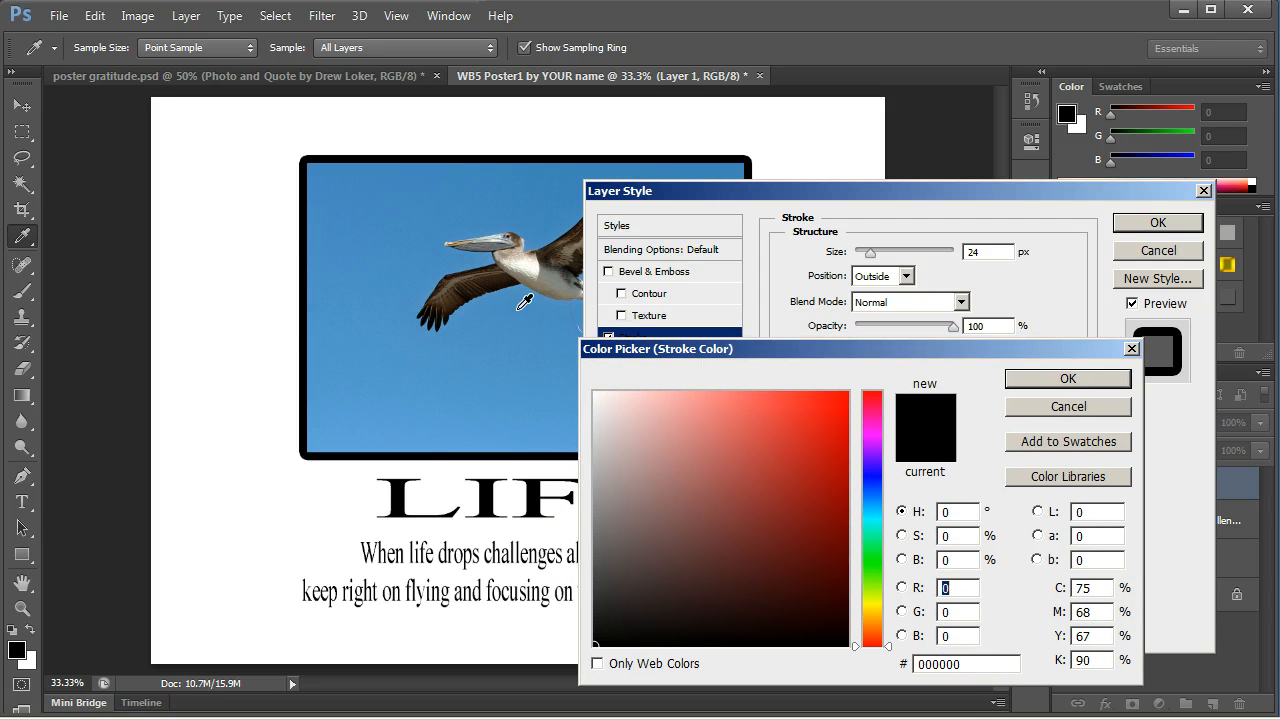
# Step: Try brown and dark stroke colours sampled from the pelican's feathers and head, and revert to black
pyautogui.click(463, 295)
pyautogui.click(488, 285)
pyautogui.click(504, 281)
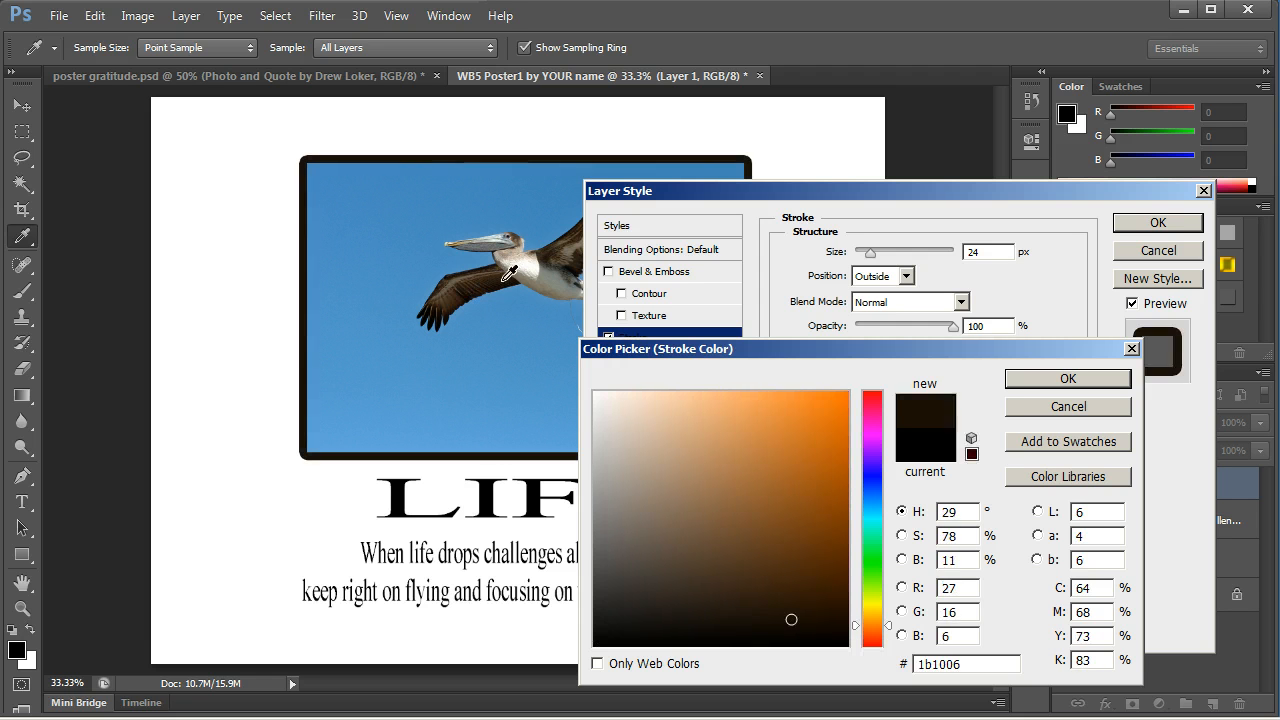
pyautogui.click(505, 236)
pyautogui.click(513, 238)
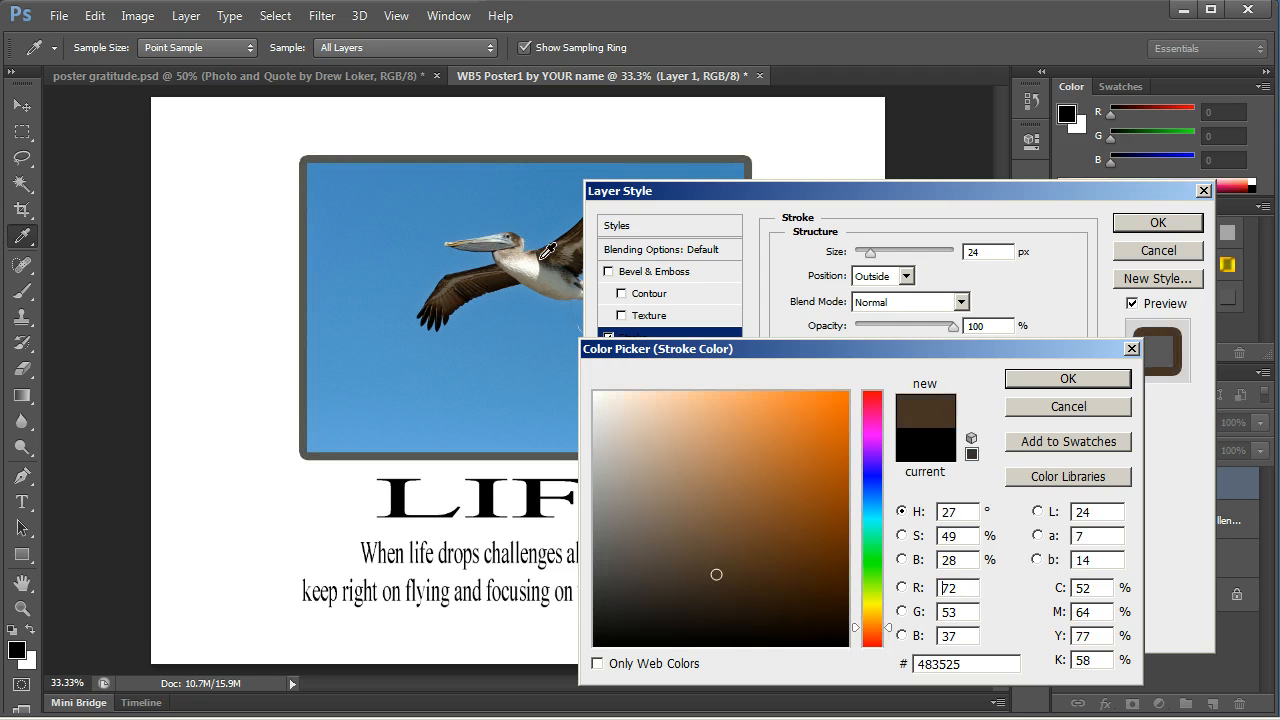
pyautogui.click(553, 256)
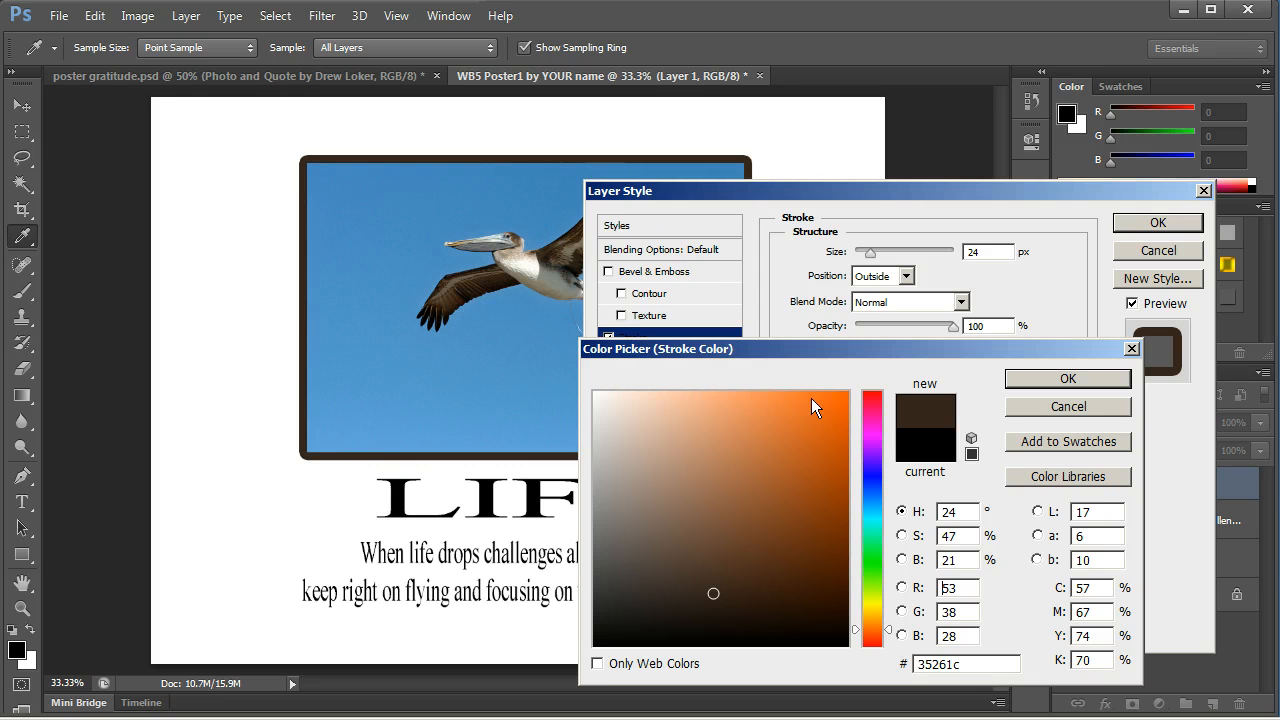
pyautogui.click(922, 452)
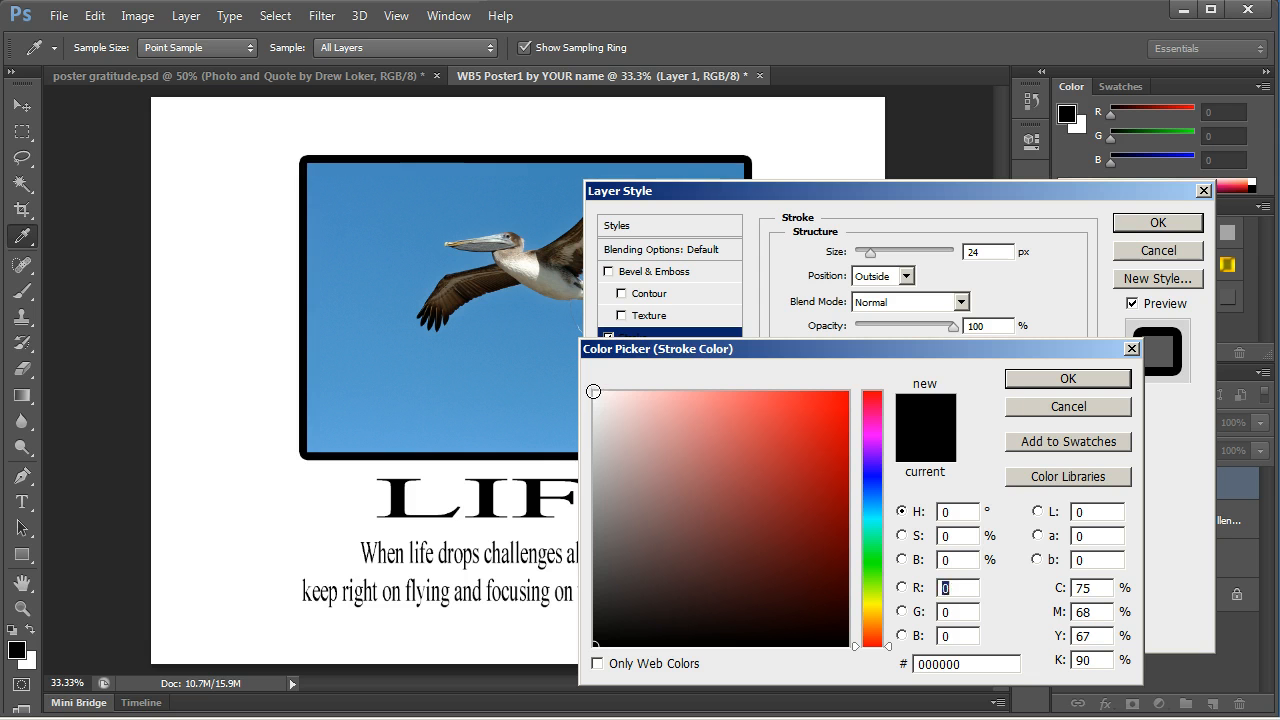
# Step: Set the photo's stroke colour to white (ffffff)
pyautogui.click(593, 391)
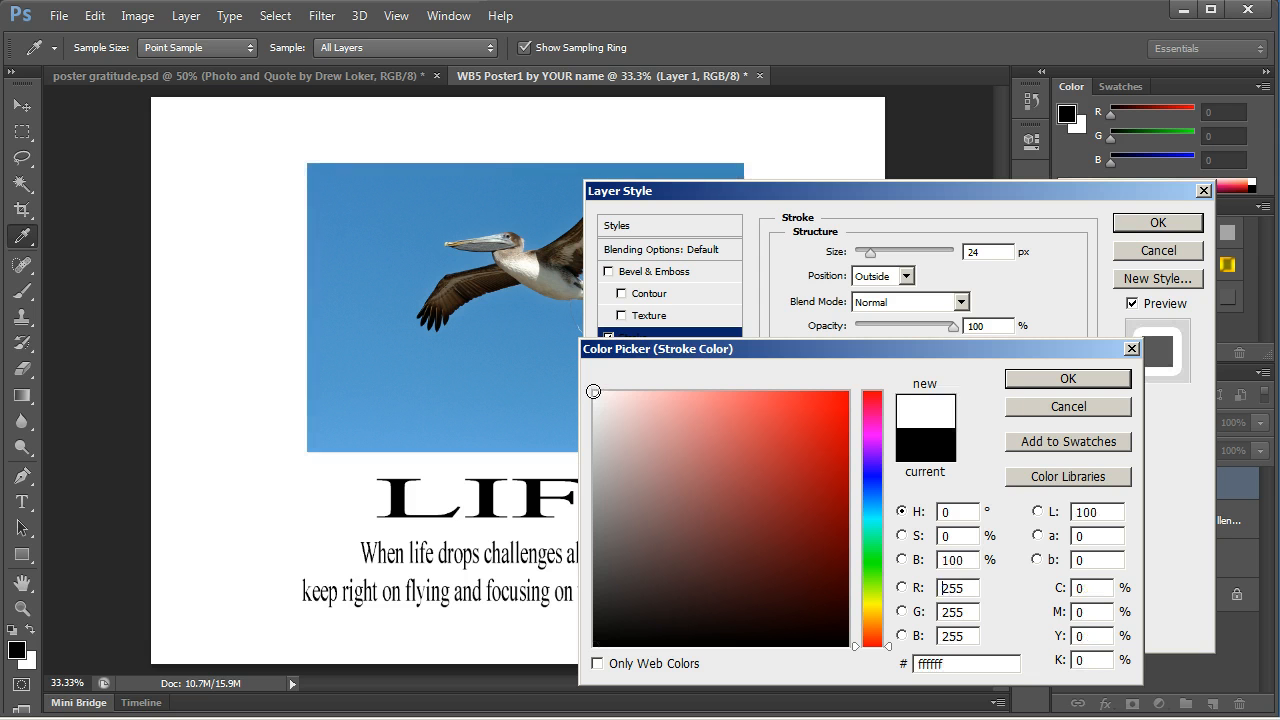
pyautogui.click(1117, 378)
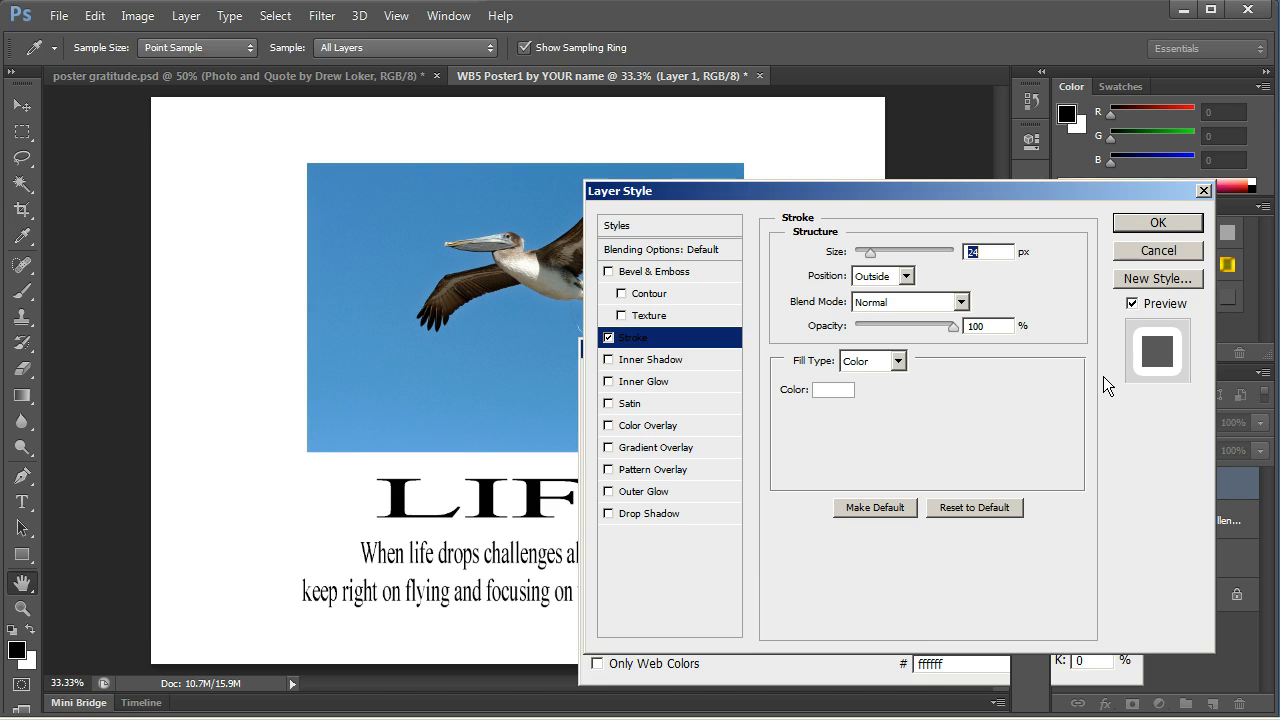
# Step: Apply the white stroke settings to the pelican photo's layer
pyautogui.click(1150, 226)
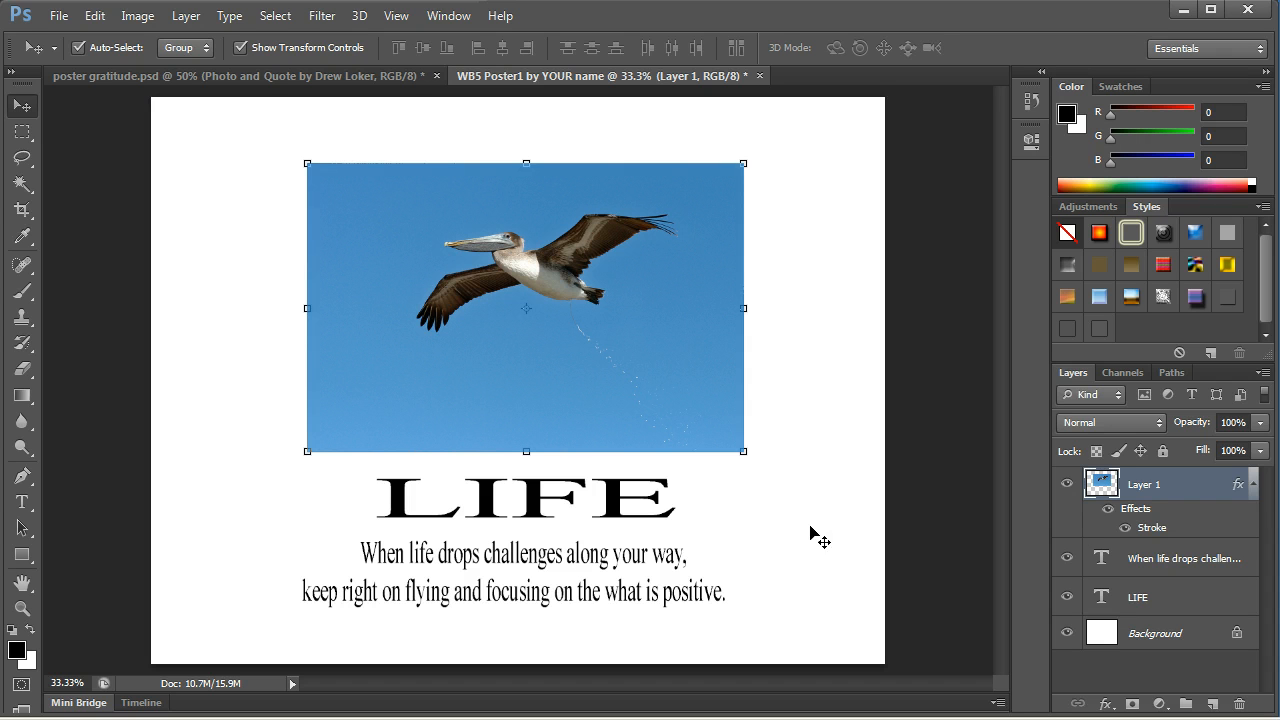
# Step: With the photo's layer selected, draw a black-filled rectangle of about 2203 × 1698 px covering the whole poster canvas
pyautogui.click(540, 514)
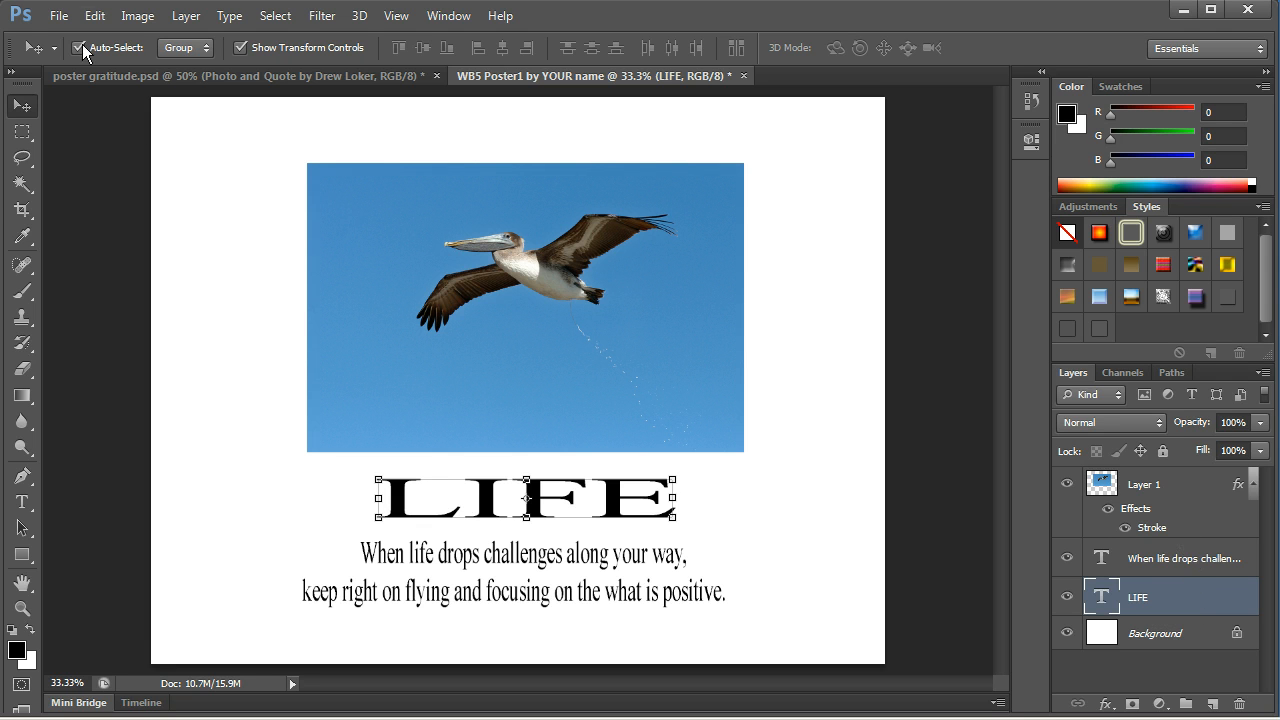
pyautogui.click(1160, 566)
pyautogui.click(1162, 512)
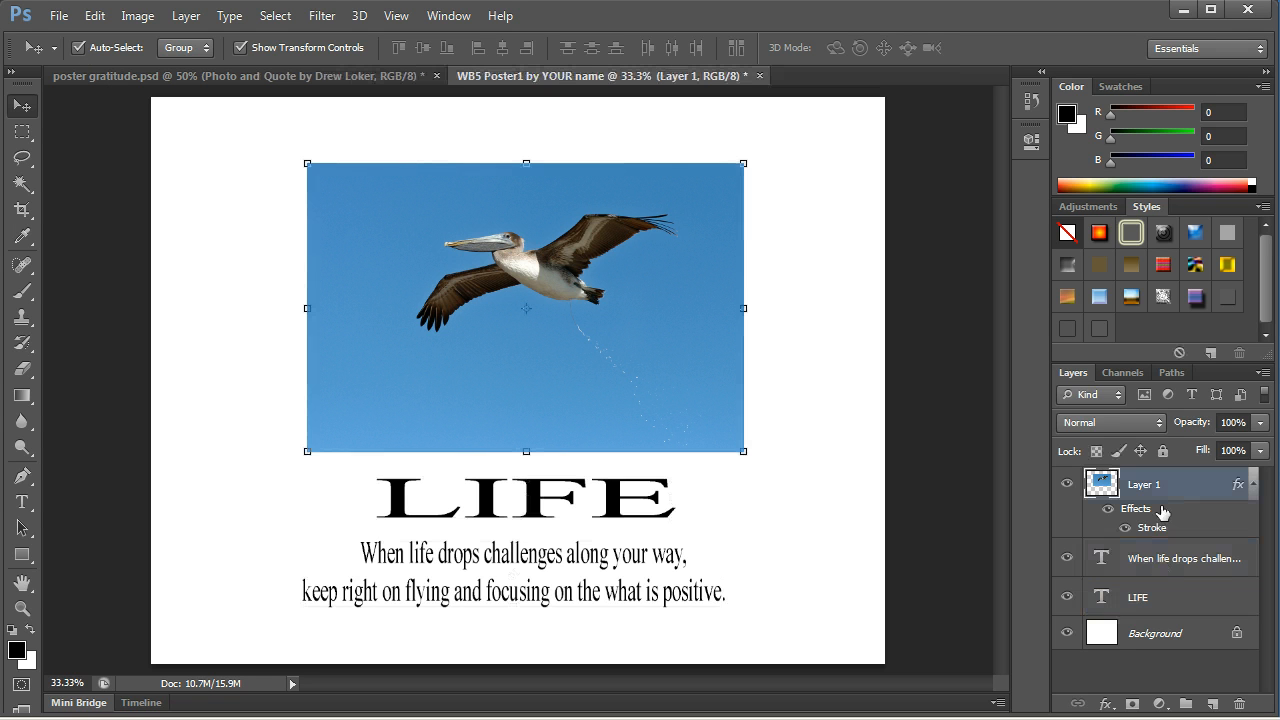
pyautogui.click(22, 558)
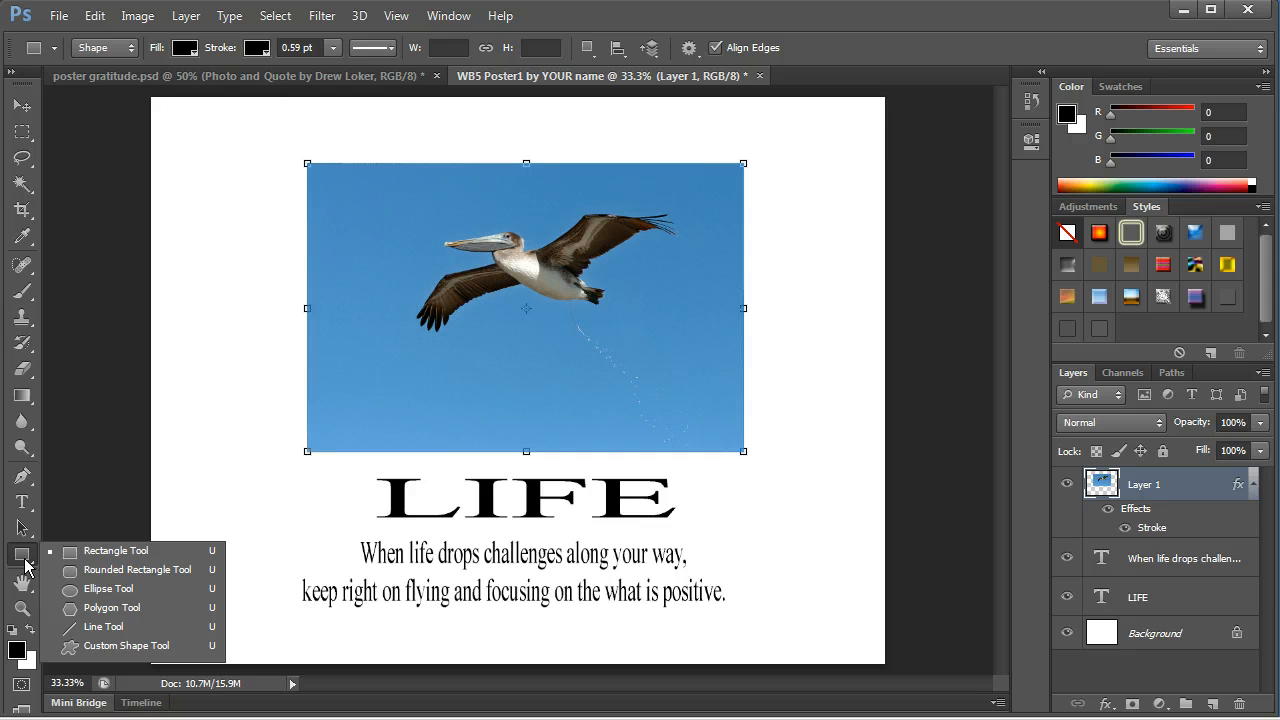
pyautogui.click(26, 564)
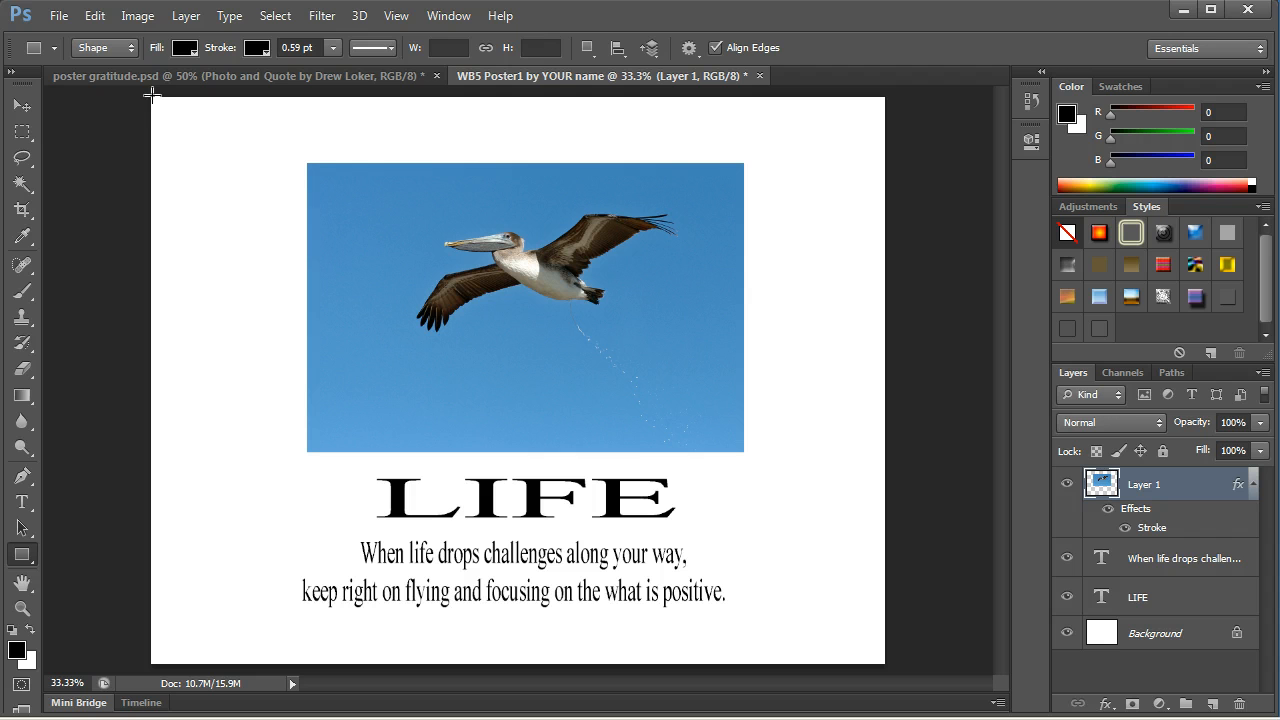
pyautogui.moveTo(149, 97); pyautogui.dragTo(880, 663)
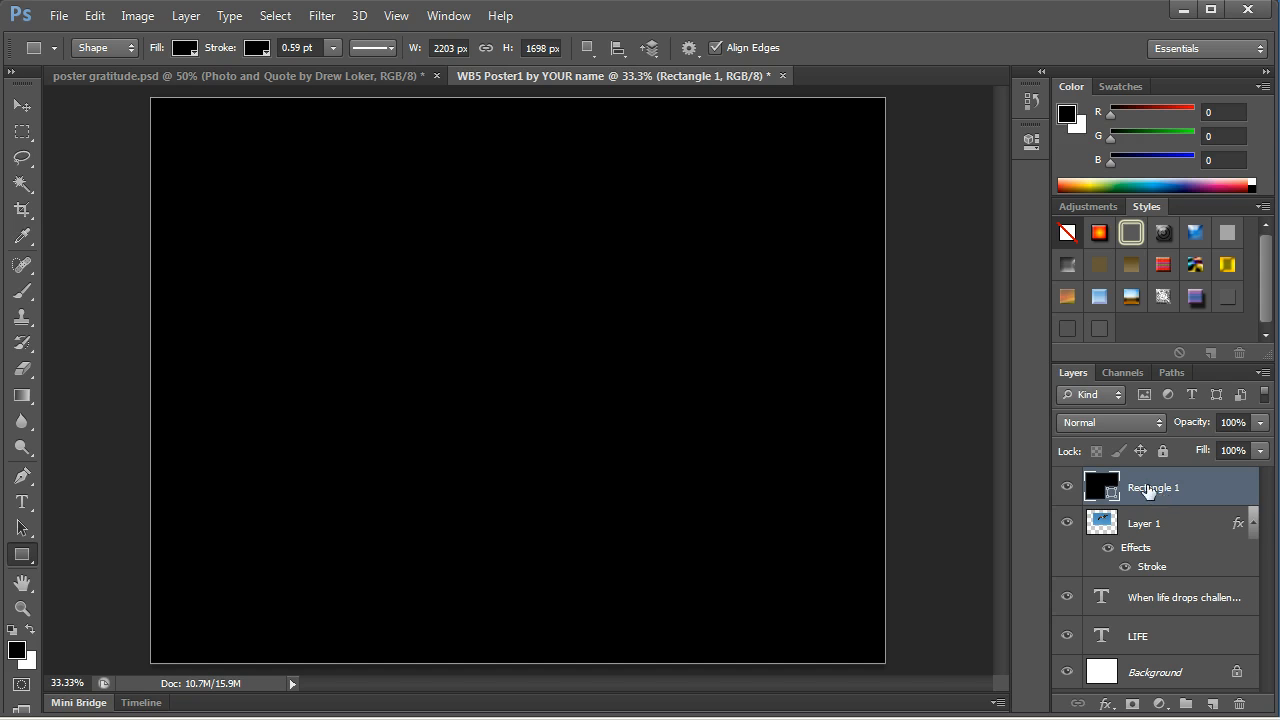
# Step: Move the black rectangle's layer directly above the Background, beneath the LIFE text layer, and hide it
pyautogui.moveTo(1148, 487); pyautogui.dragTo(1150, 655)
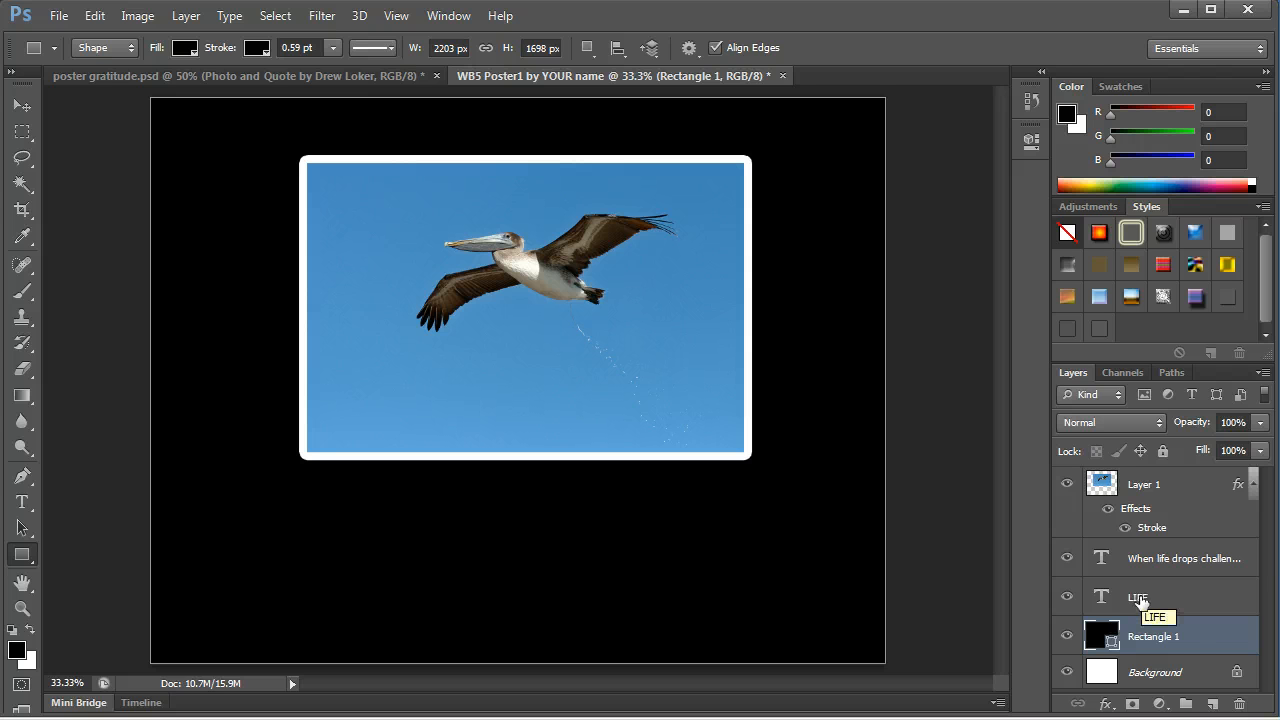
pyautogui.click(1067, 638)
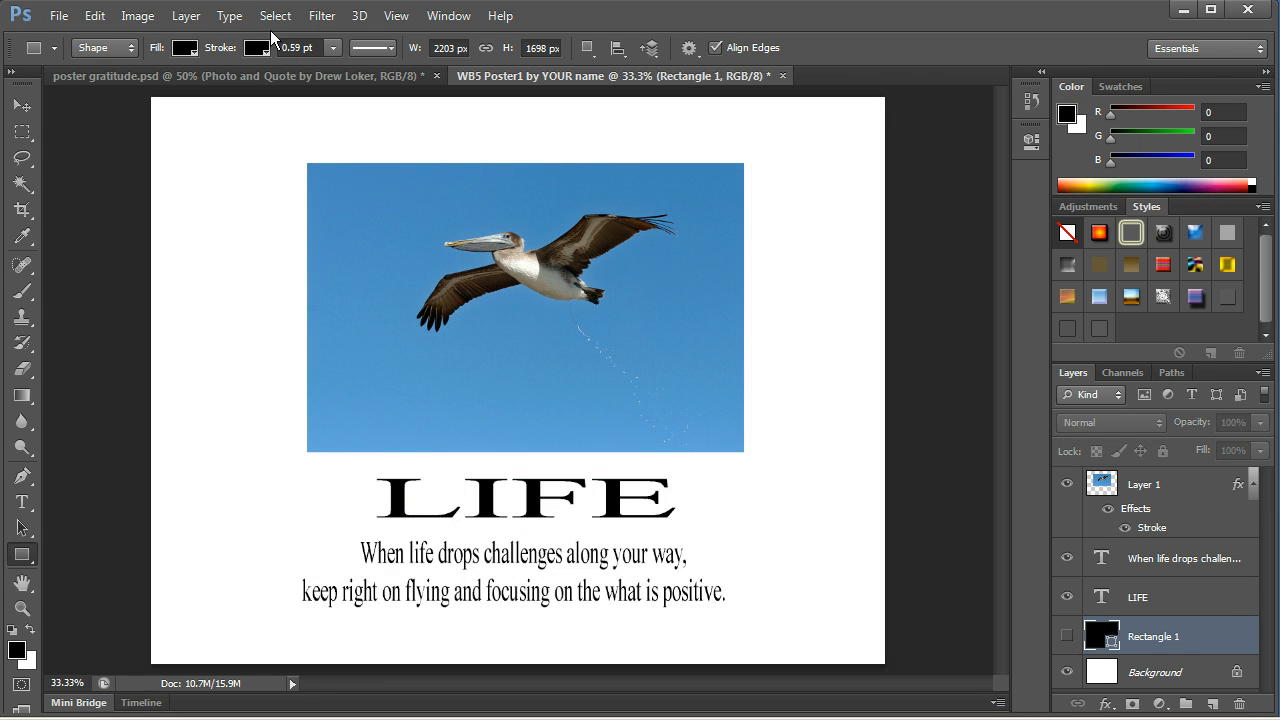